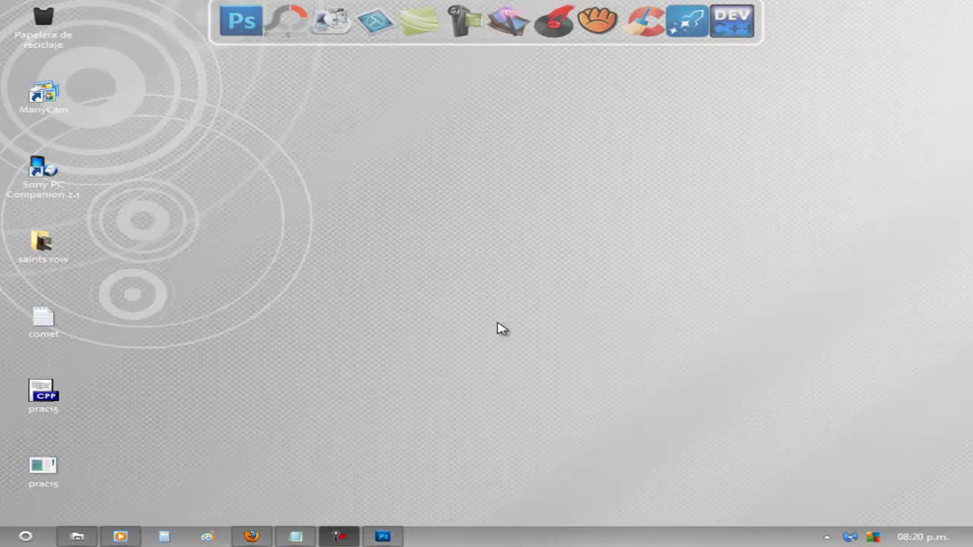
Restore the Photoshop CS5 window from the Windows taskbar
click(396, 532)
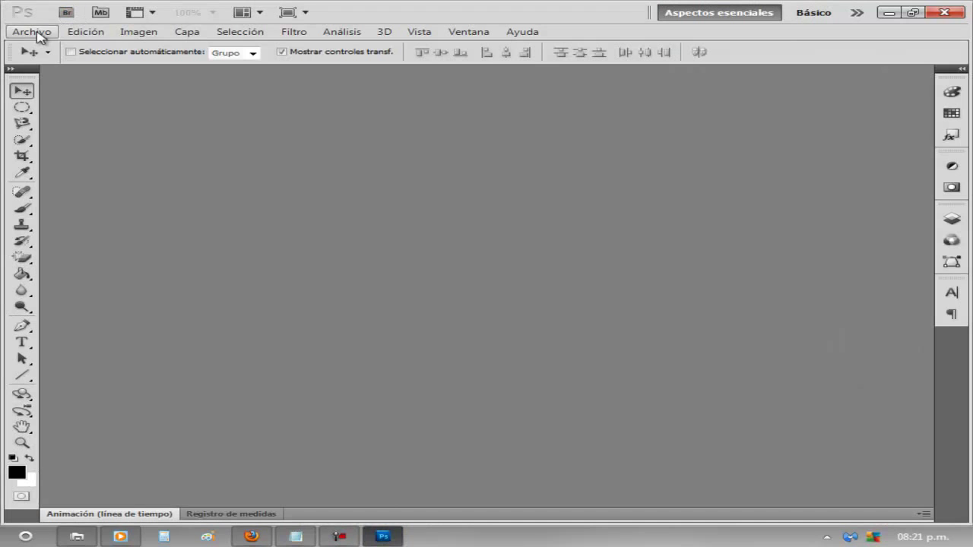
Create a new 850×450 px, 72 ppi RGB white document named 'banner facebook'
click(38, 32)
click(42, 69)
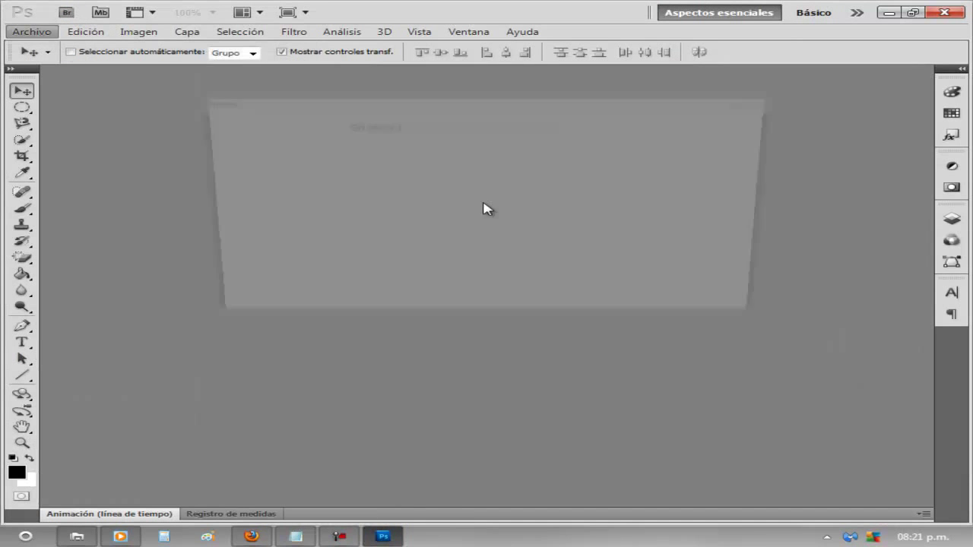
click(402, 186)
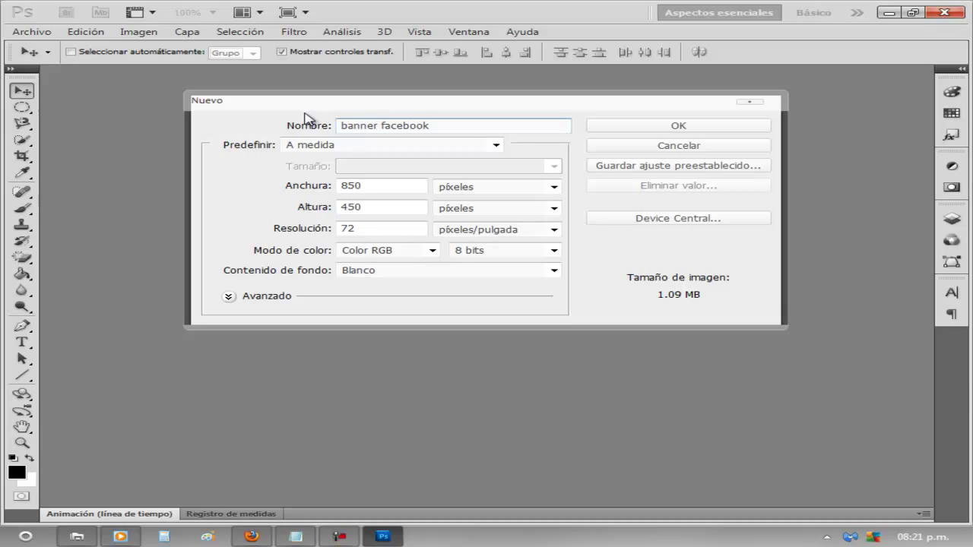
click(631, 128)
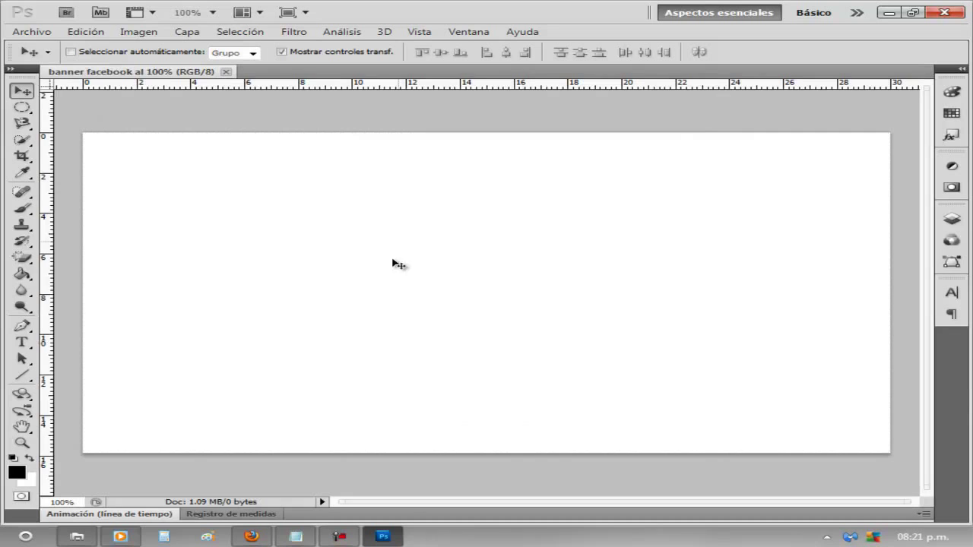
click(37, 32)
click(147, 296)
Place the planets-in-the-sky image from the Bibliotecas > Imágenes library
click(278, 218)
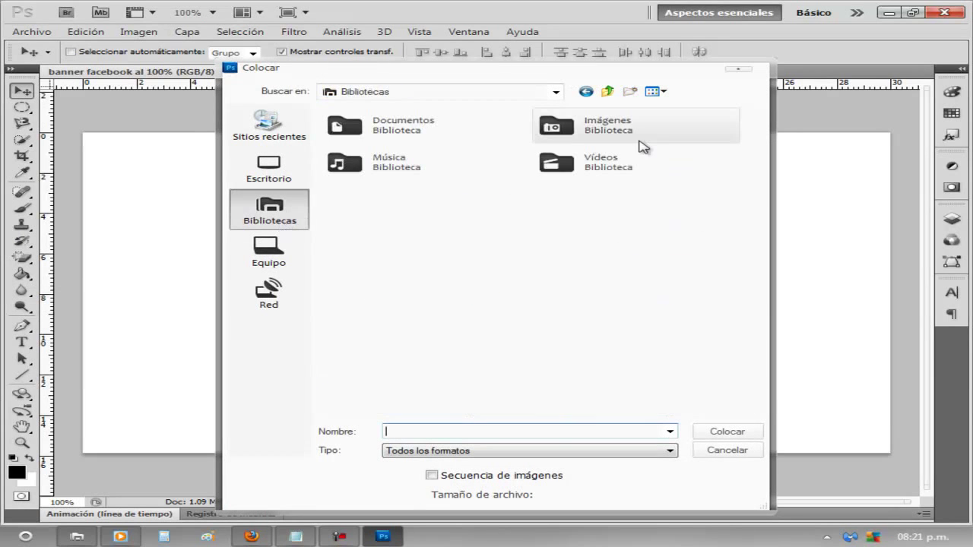
double_click(641, 144)
double_click(651, 183)
double_click(570, 263)
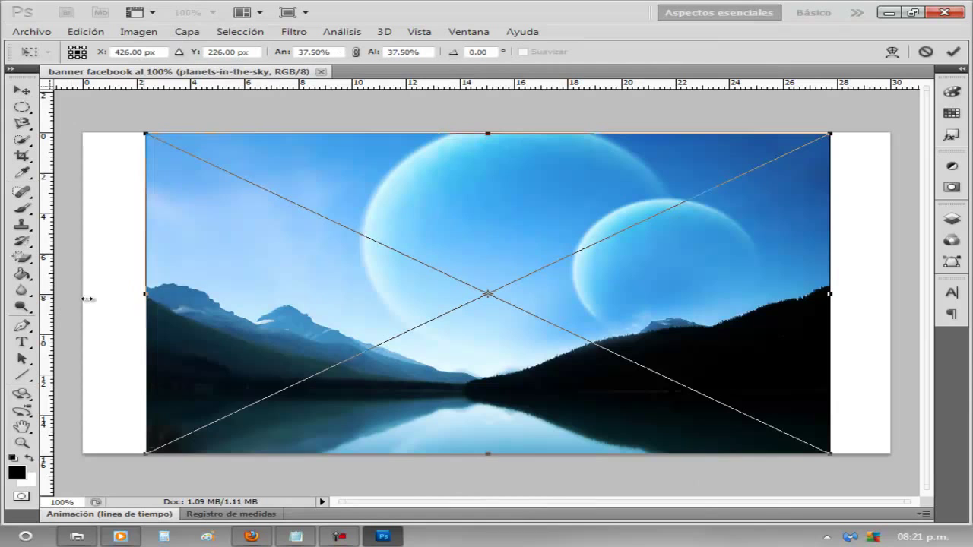
Stretch the planets image out to both canvas edges and commit it
drag(87, 299, 83, 296)
drag(830, 292, 893, 295)
drag(486, 130, 486, 129)
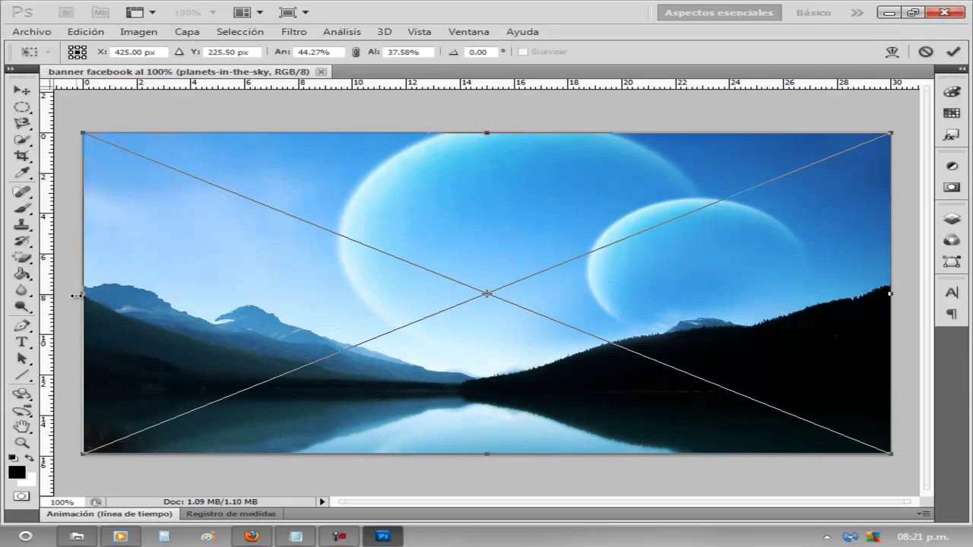
drag(77, 295, 75, 296)
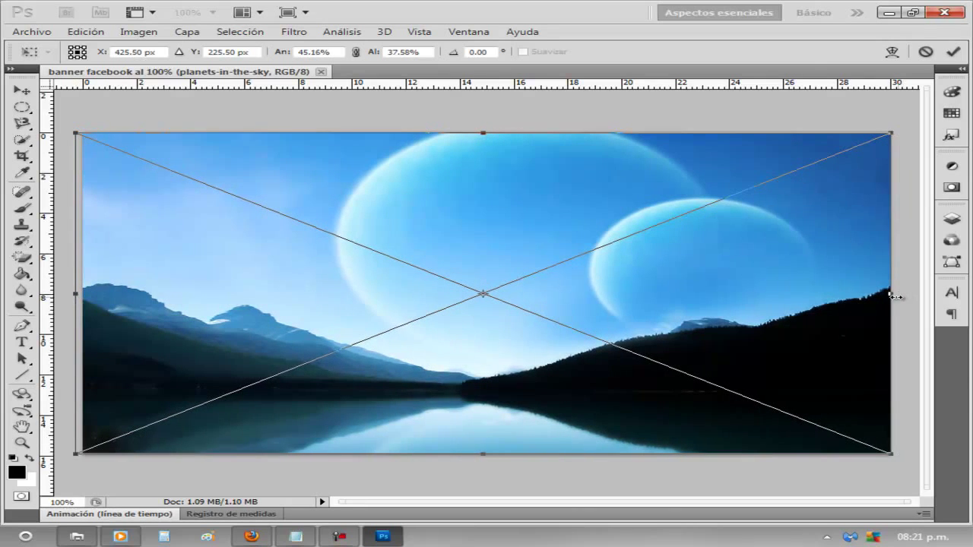
drag(899, 297, 901, 299)
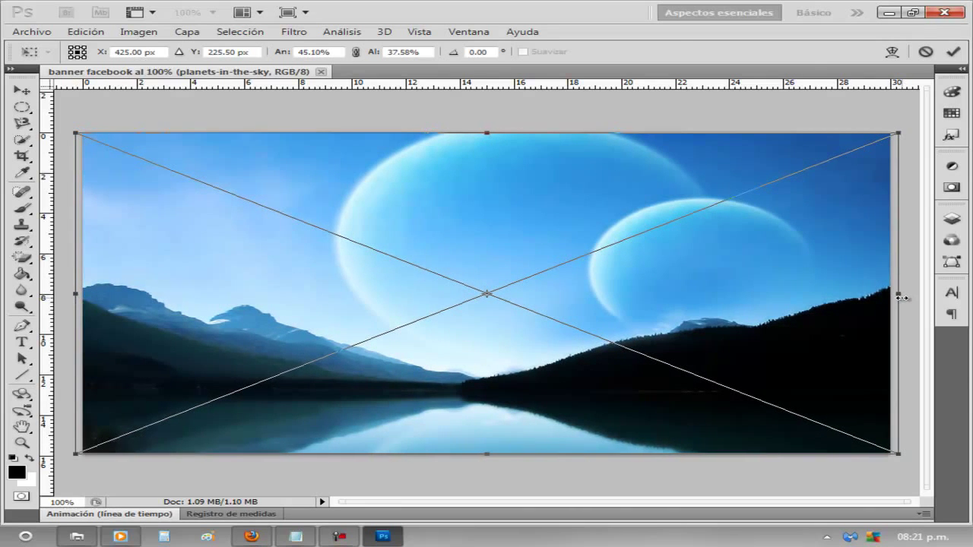
key(Return)
Place the dust smoke image from the Humo folder over the landscape
click(31, 31)
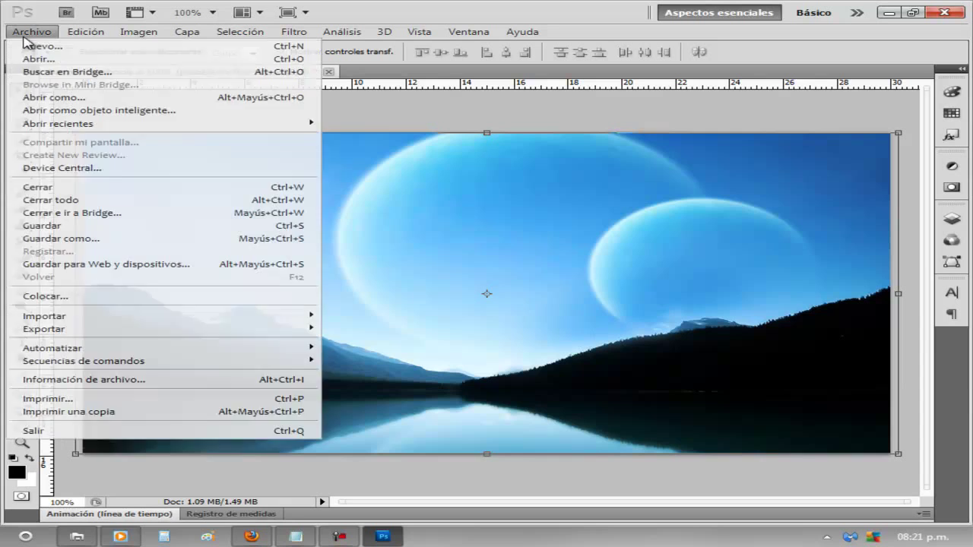
click(231, 294)
click(278, 201)
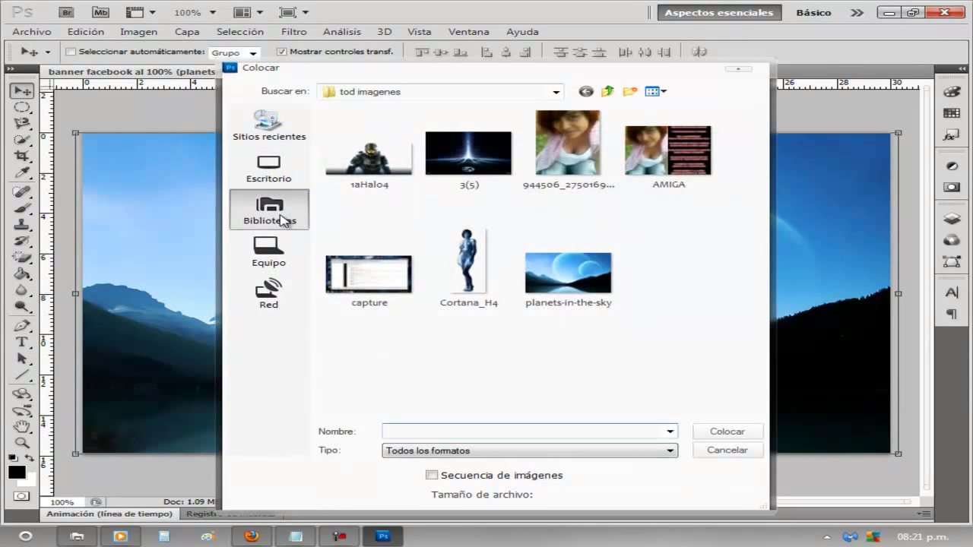
double_click(600, 148)
double_click(413, 165)
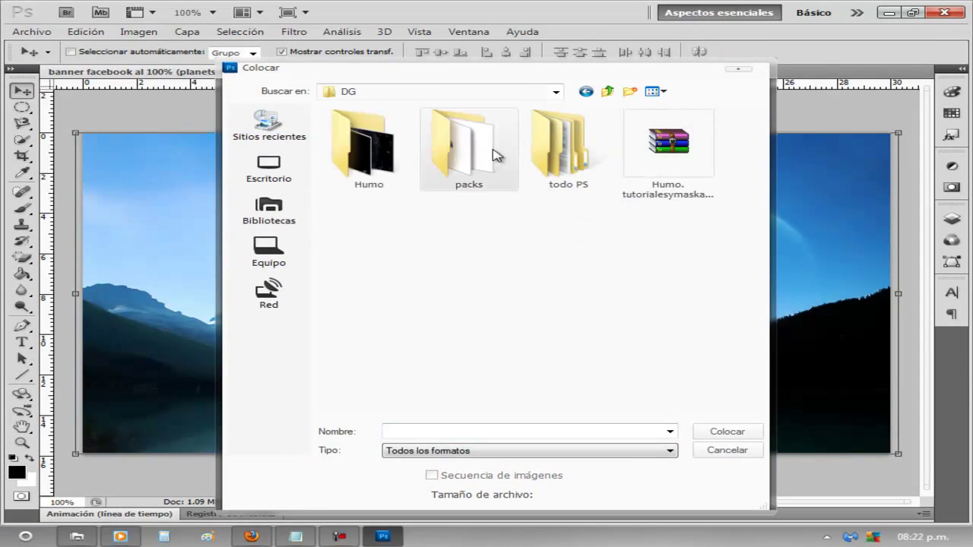
double_click(494, 156)
click(585, 91)
double_click(548, 168)
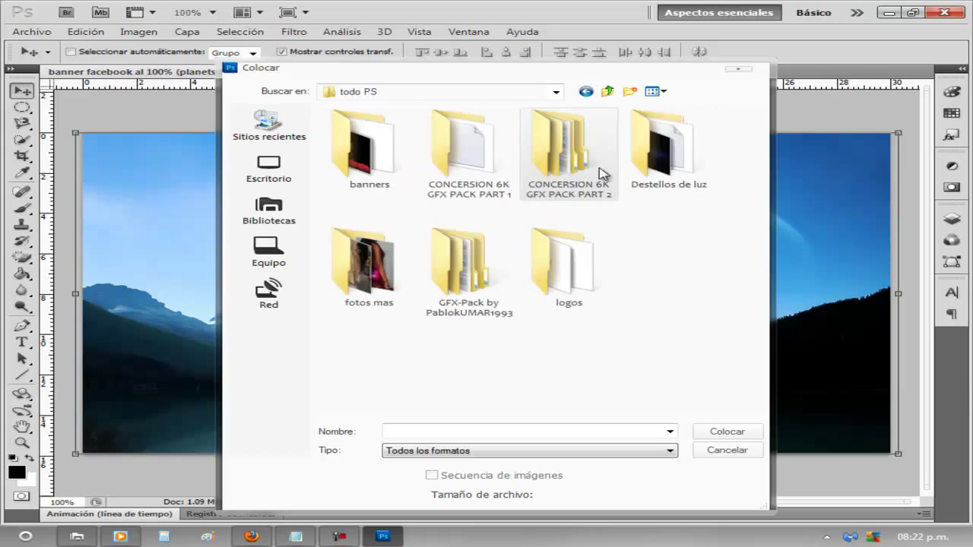
double_click(467, 274)
scroll(541, 249, down, 5)
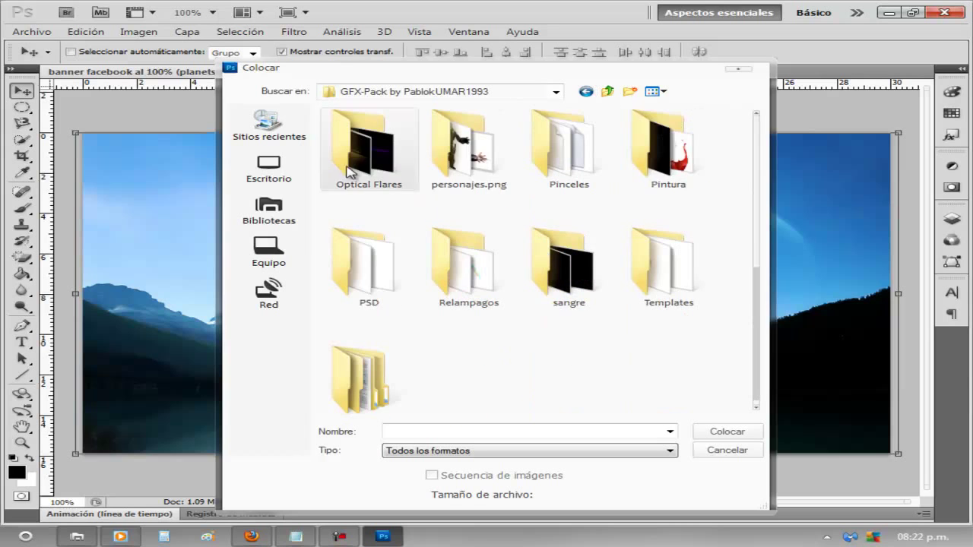
scroll(382, 237, up, 5)
scroll(390, 278, down, 2)
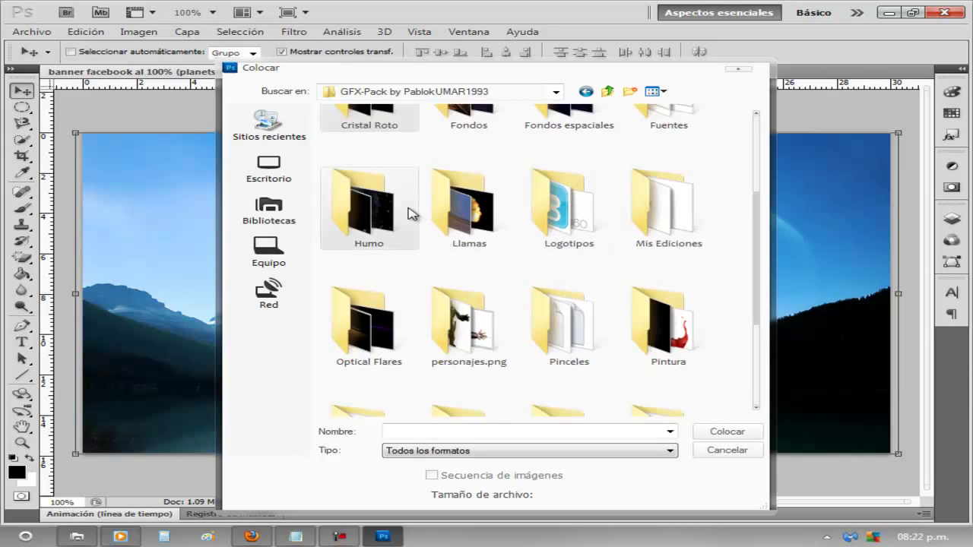
double_click(371, 220)
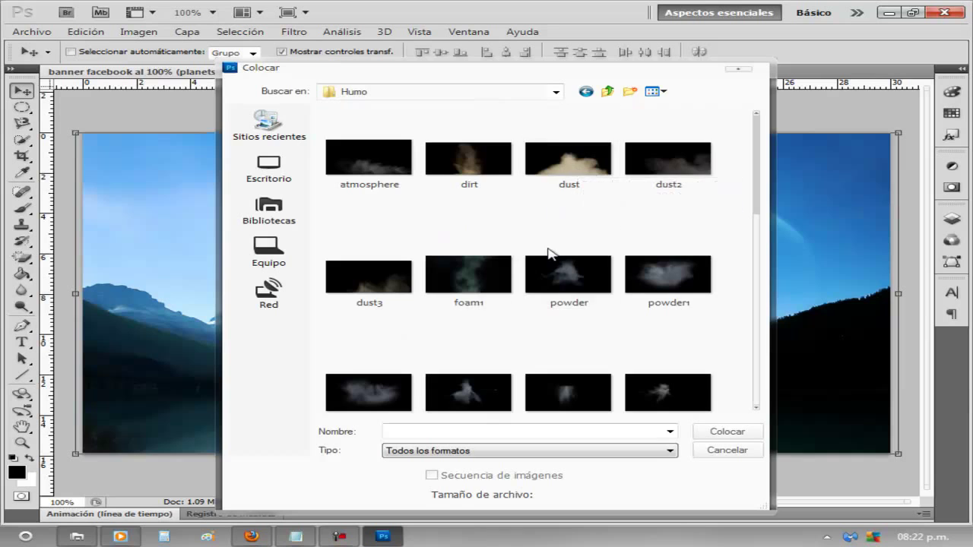
double_click(564, 159)
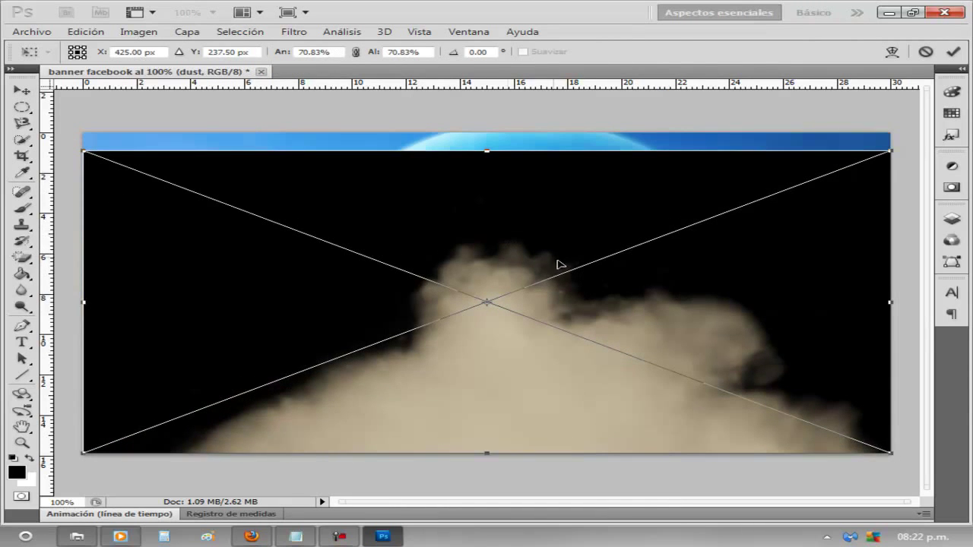
key(Return)
Set the dust layer's blend mode to Sobreexpos. lineal (Añadir)
click(952, 218)
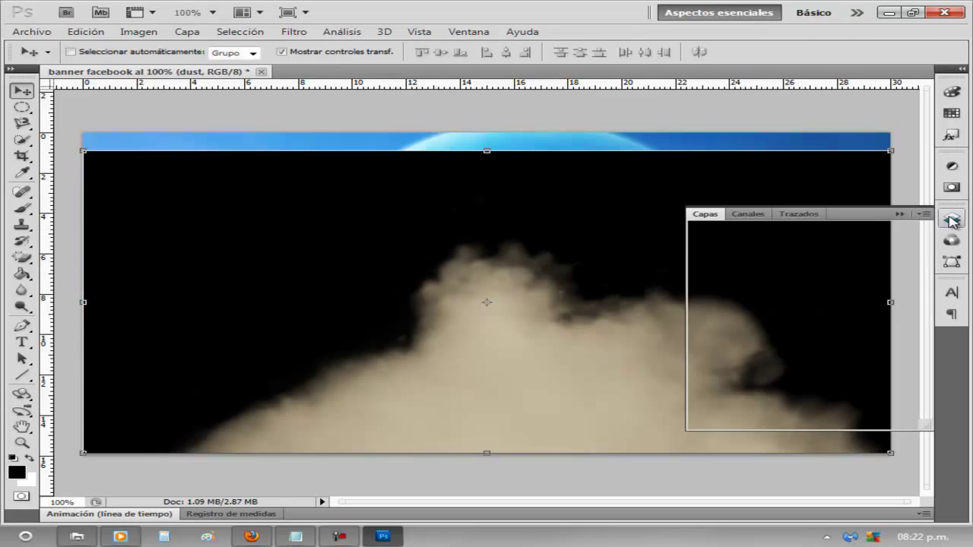
click(823, 229)
click(795, 148)
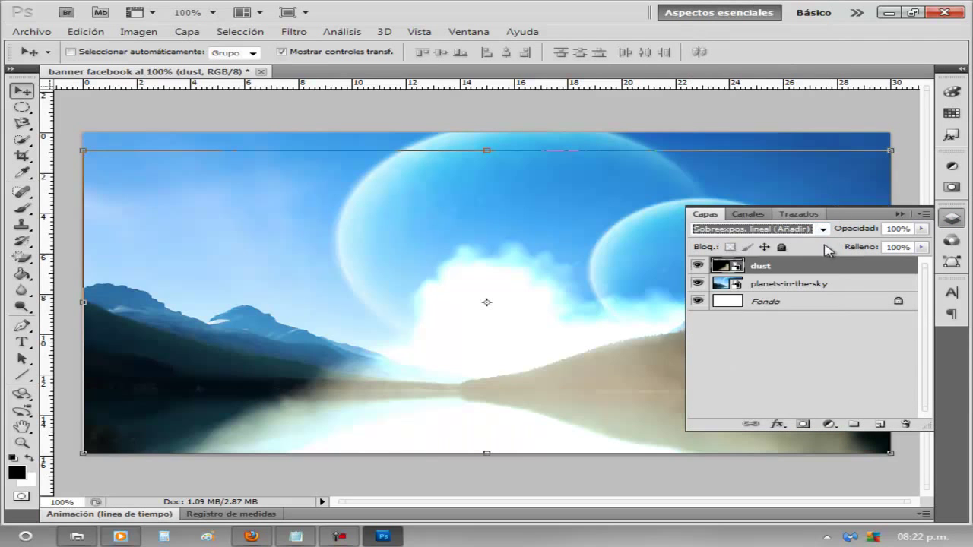
click(897, 213)
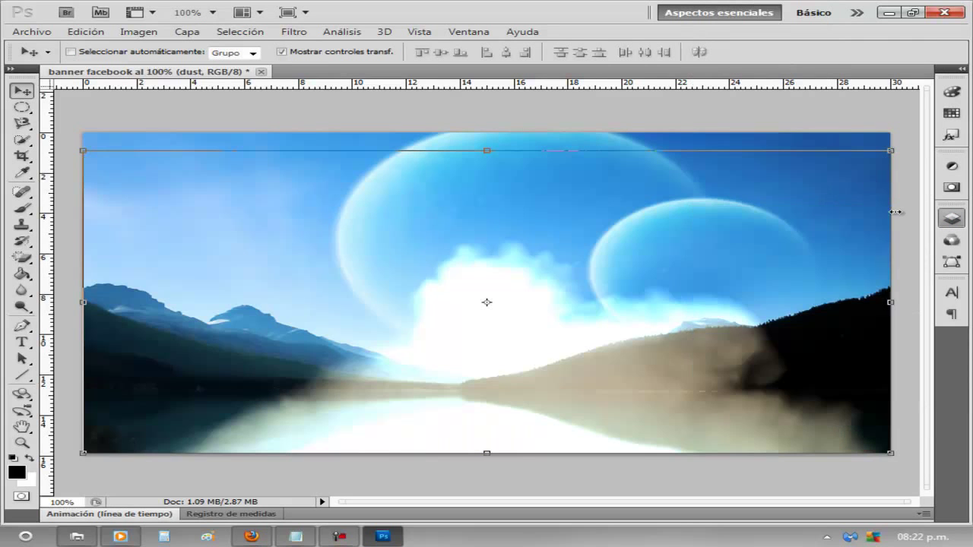
Place the powder1 smoke image, widened across the banner and shortened to cover the sky
click(47, 34)
click(46, 294)
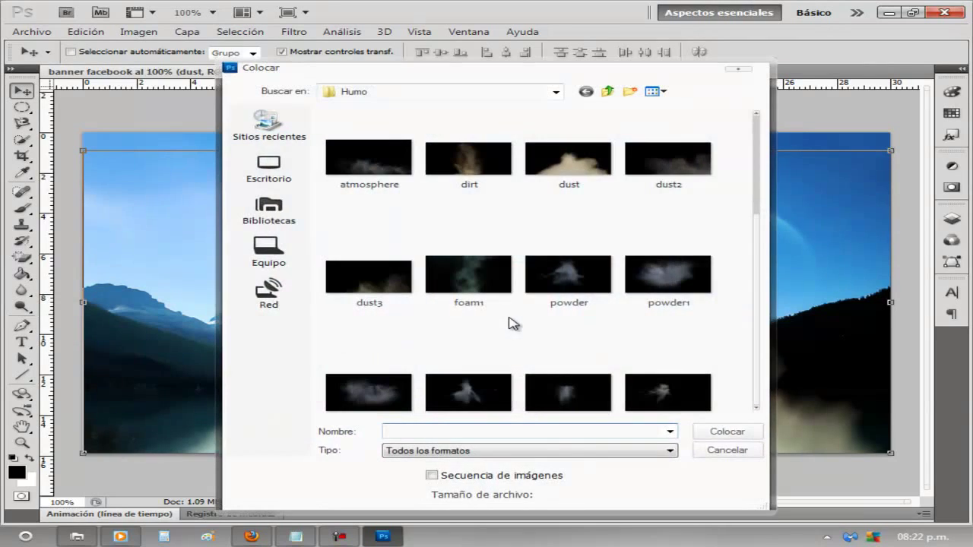
double_click(684, 275)
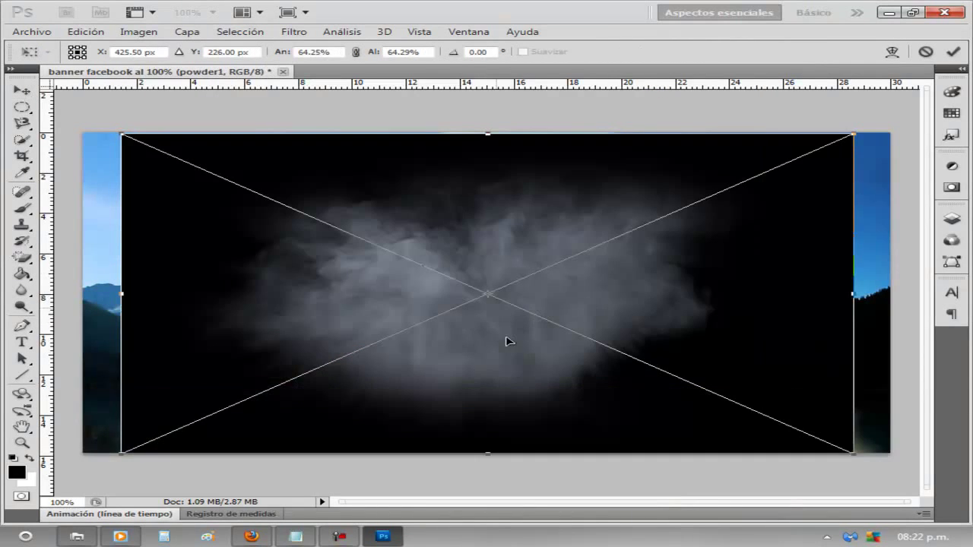
drag(508, 341, 513, 309)
scroll(512, 310, down, 2)
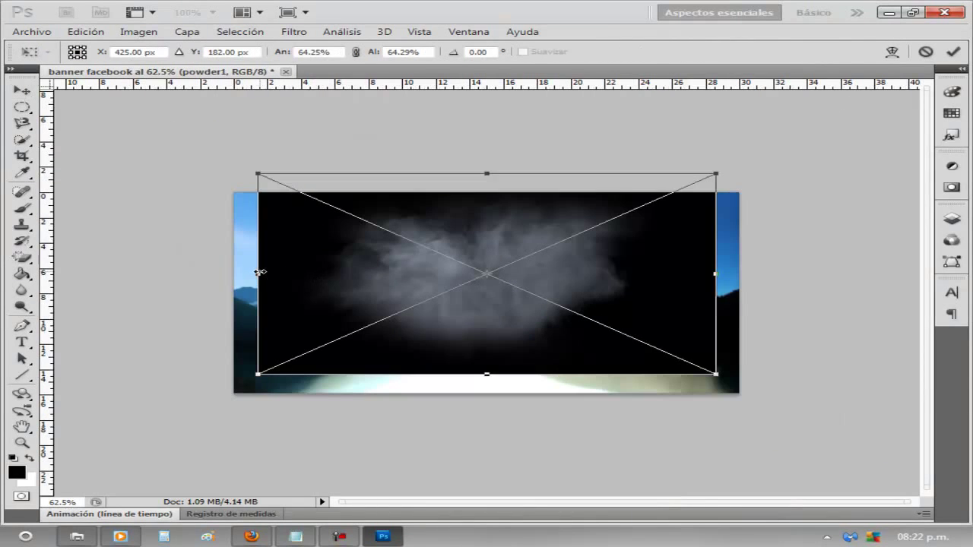
drag(259, 272, 125, 272)
drag(716, 273, 859, 282)
drag(492, 372, 492, 298)
key(Return)
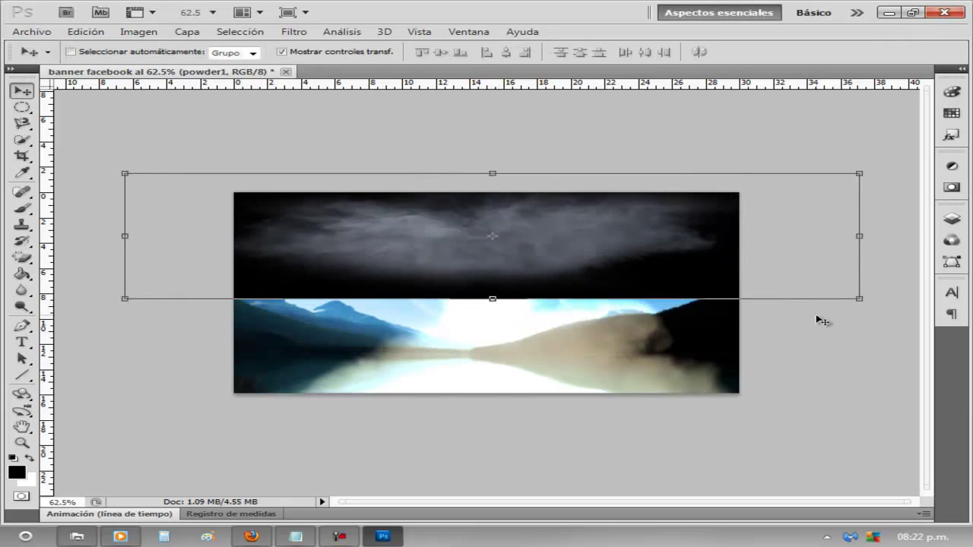
Set the powder1 smoke layer to Sobreexpos. lineal (Añadir) blending
click(951, 218)
click(822, 228)
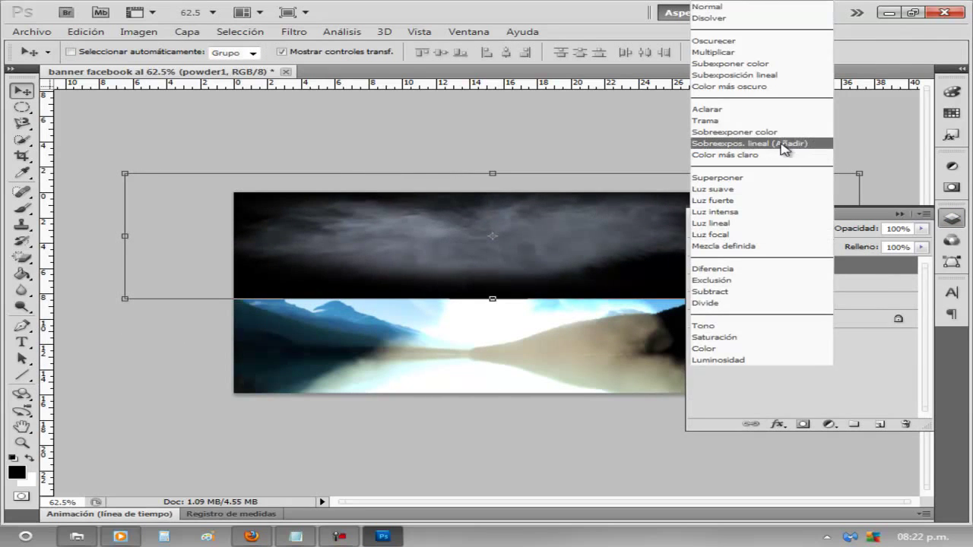
click(789, 145)
click(901, 215)
scroll(565, 306, up, 2)
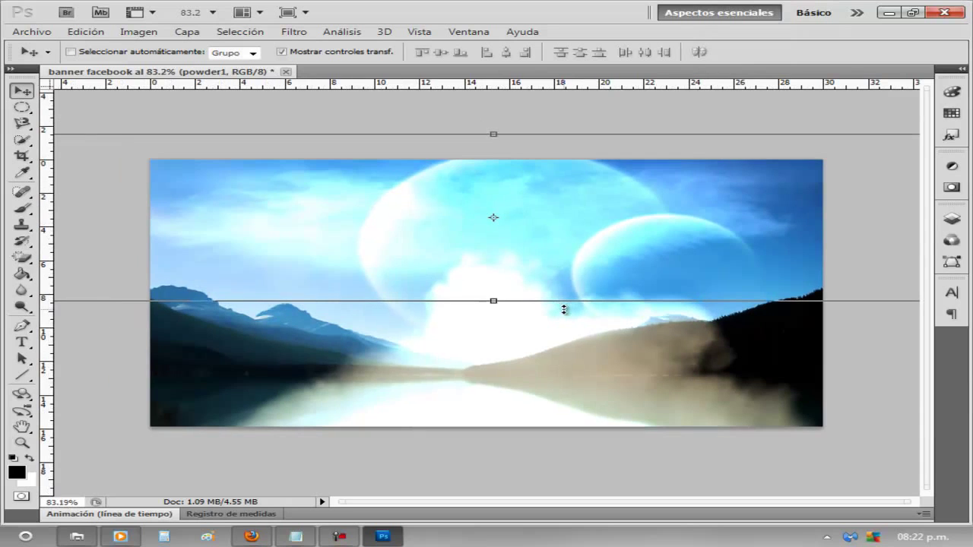
Type the author's full name in red 75 pt Orena capitals across the banner centre
click(22, 111)
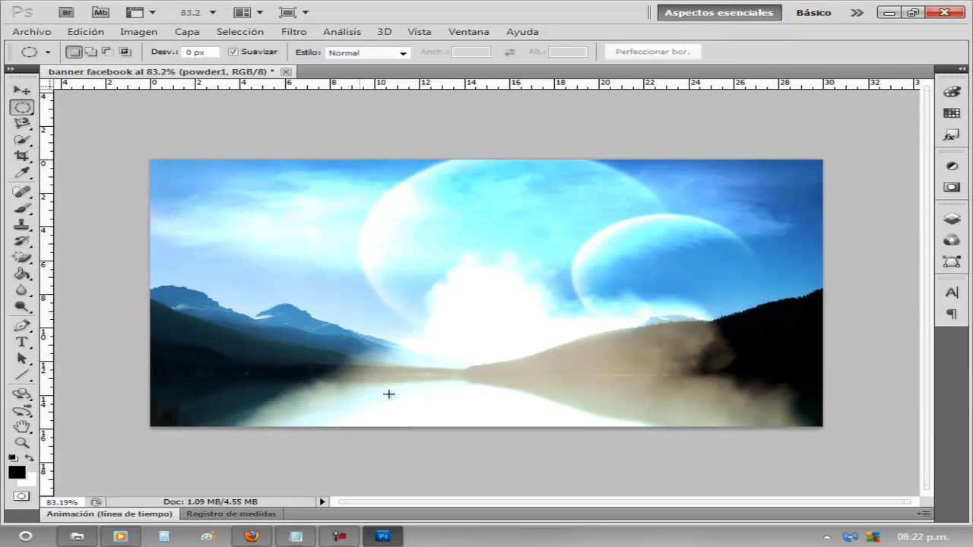
click(22, 327)
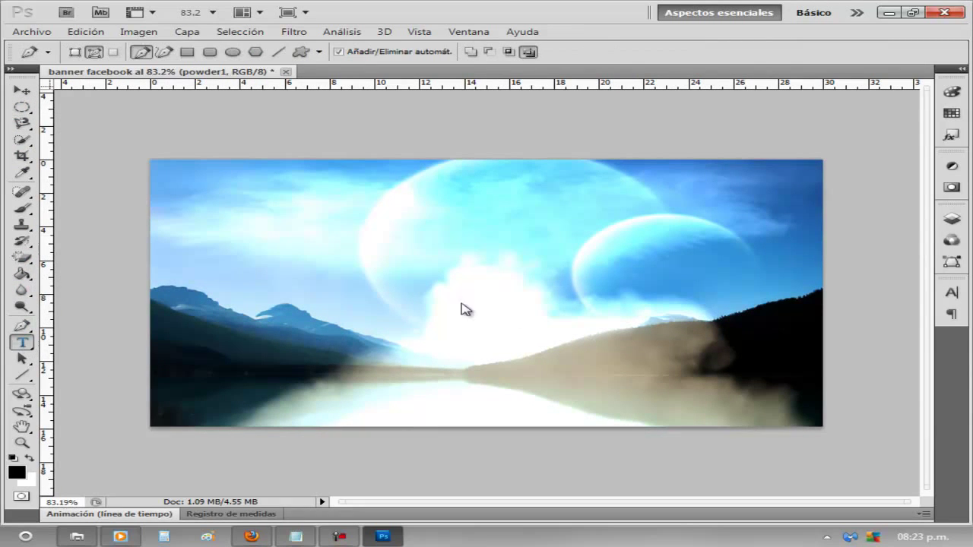
click(613, 245)
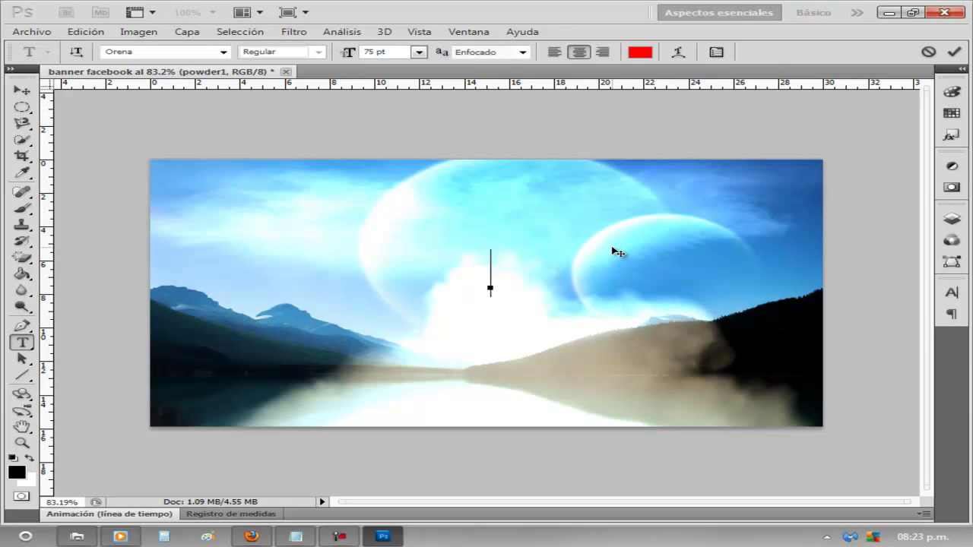
text(KEVIN ALEXIS NAM)
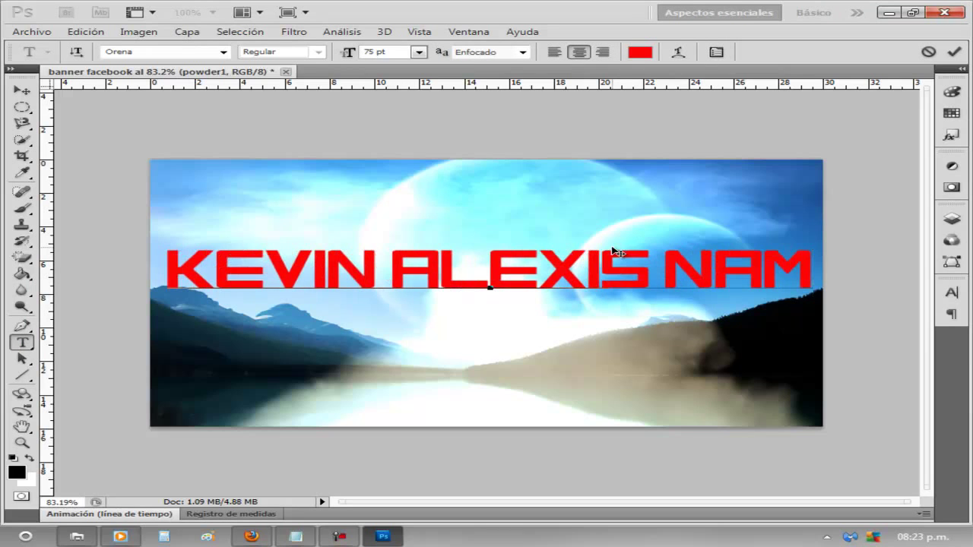
drag(630, 342, 645, 346)
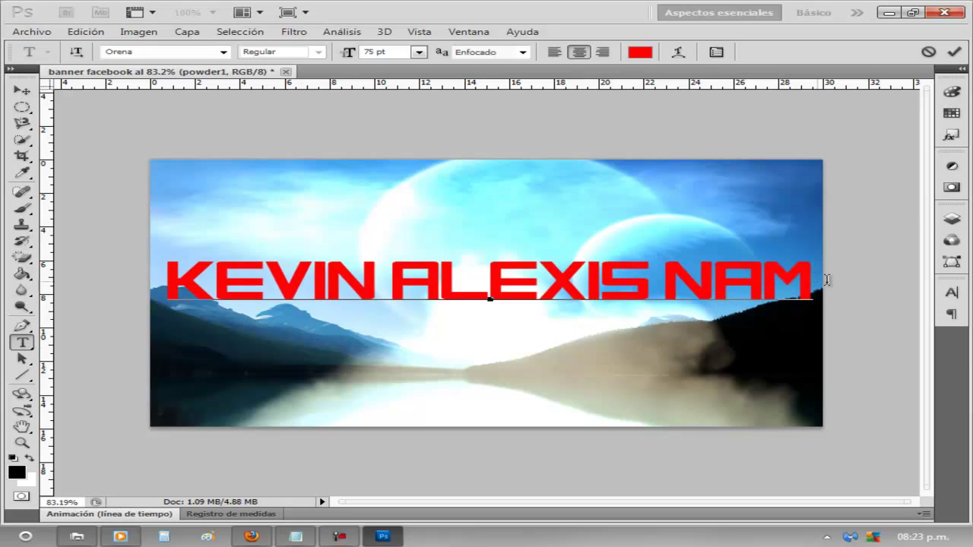
click(956, 222)
click(895, 268)
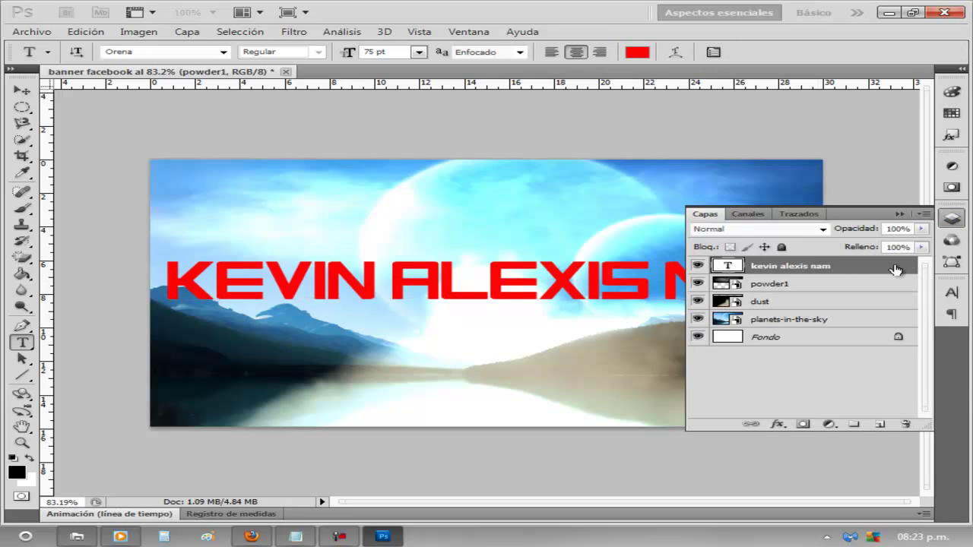
Give the name text a Normal-mode cyan 00aeff outer glow with size 10
double_click(895, 269)
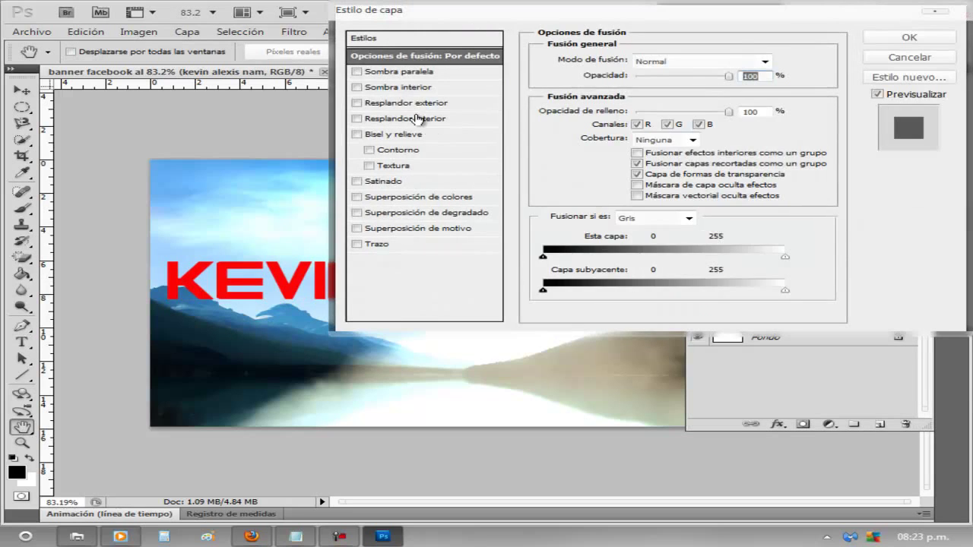
click(417, 104)
click(591, 112)
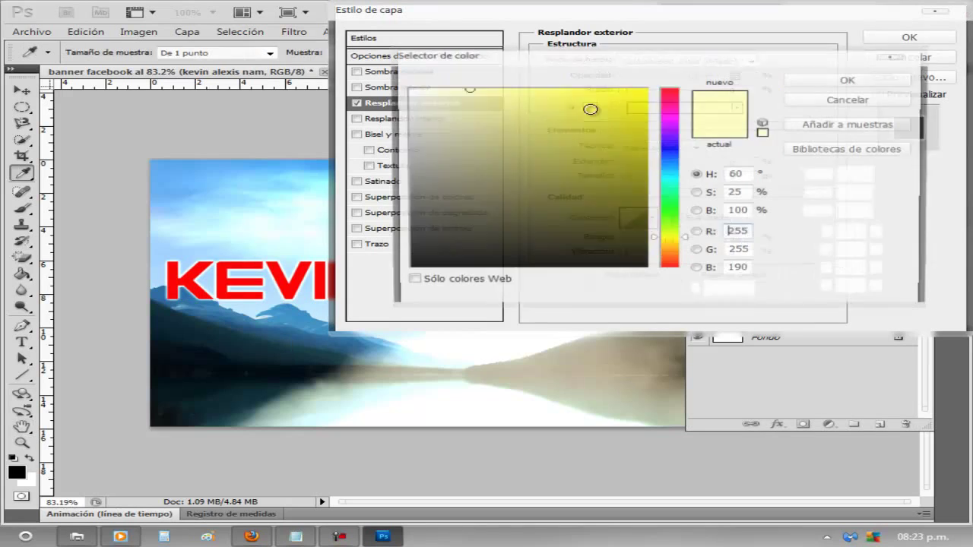
click(670, 169)
drag(642, 98, 668, 79)
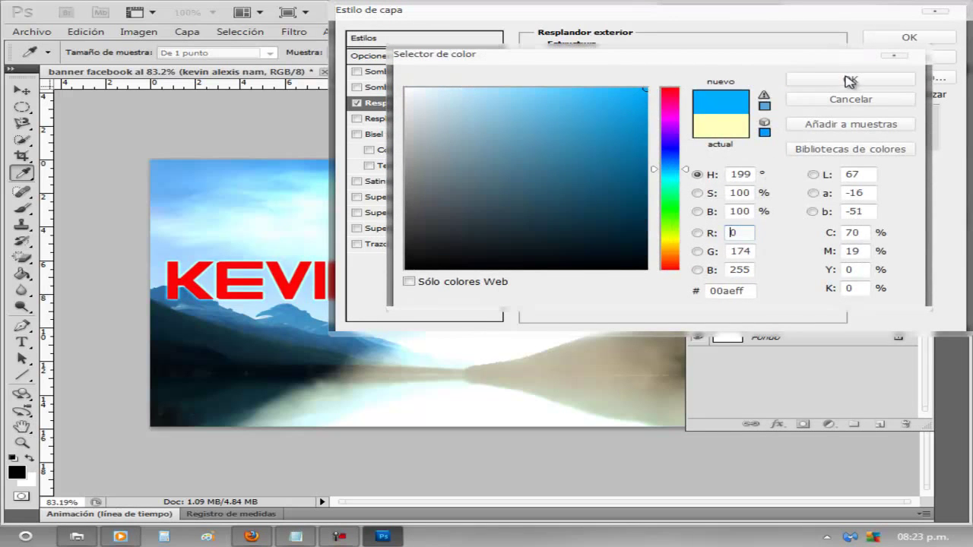
click(851, 79)
click(751, 61)
click(646, 67)
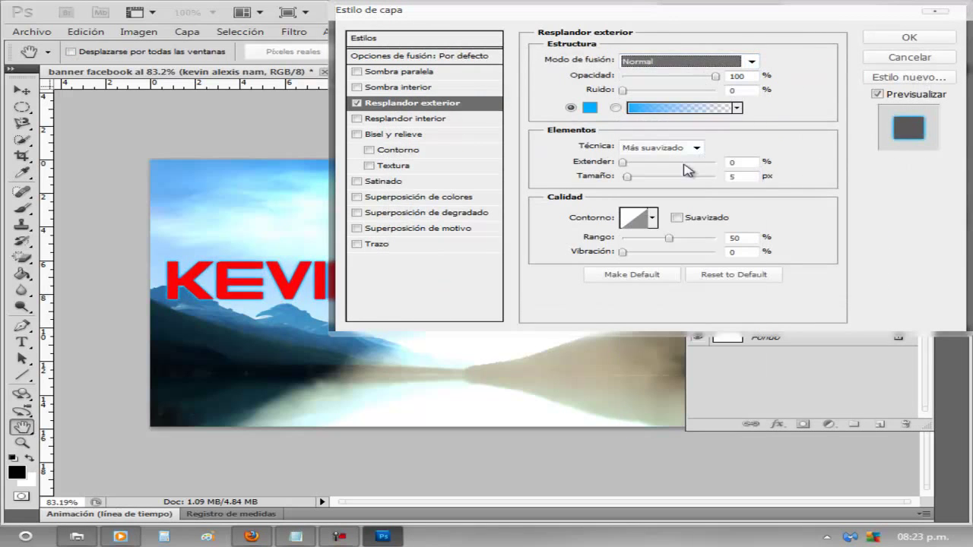
click(741, 163)
text(3)
click(747, 177)
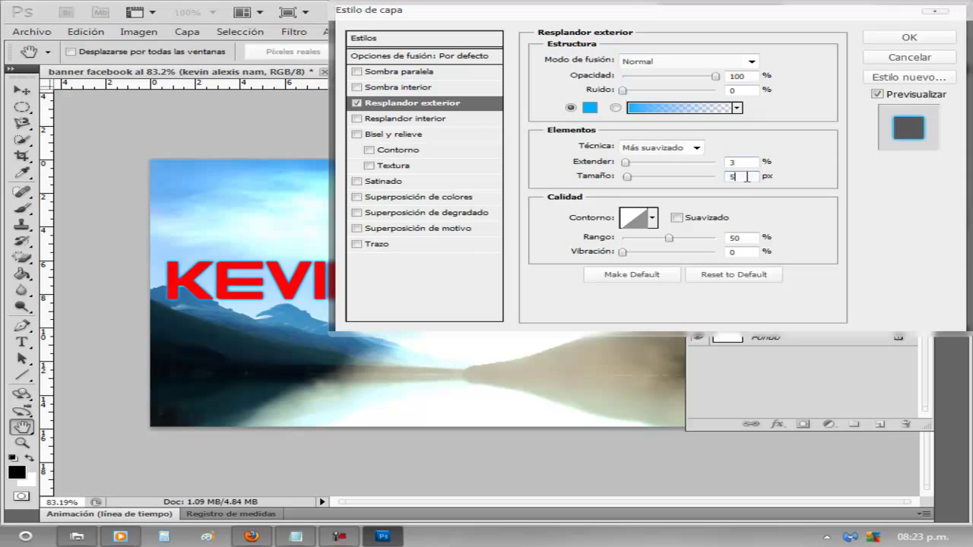
text(10)
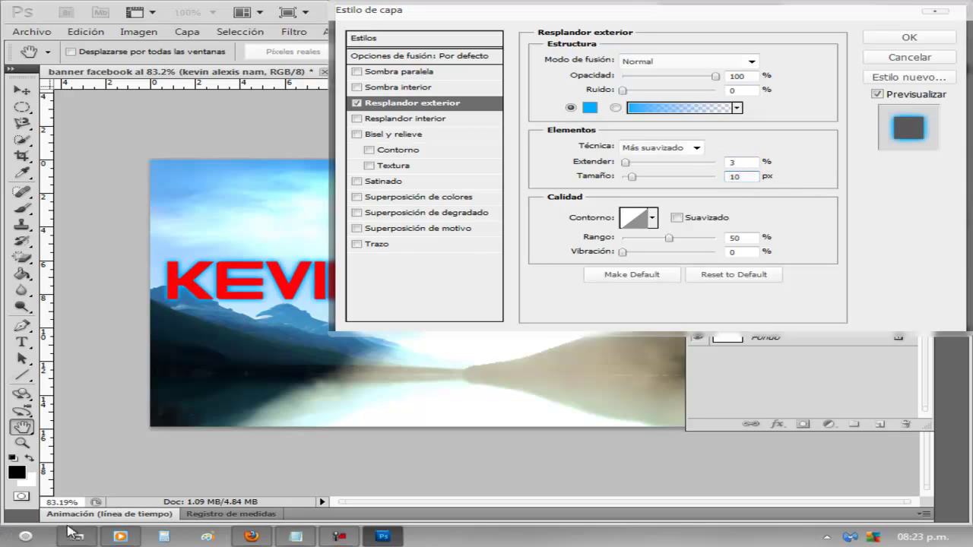
Add a smooth Bevel and Emboss with a contour at range 100
click(396, 137)
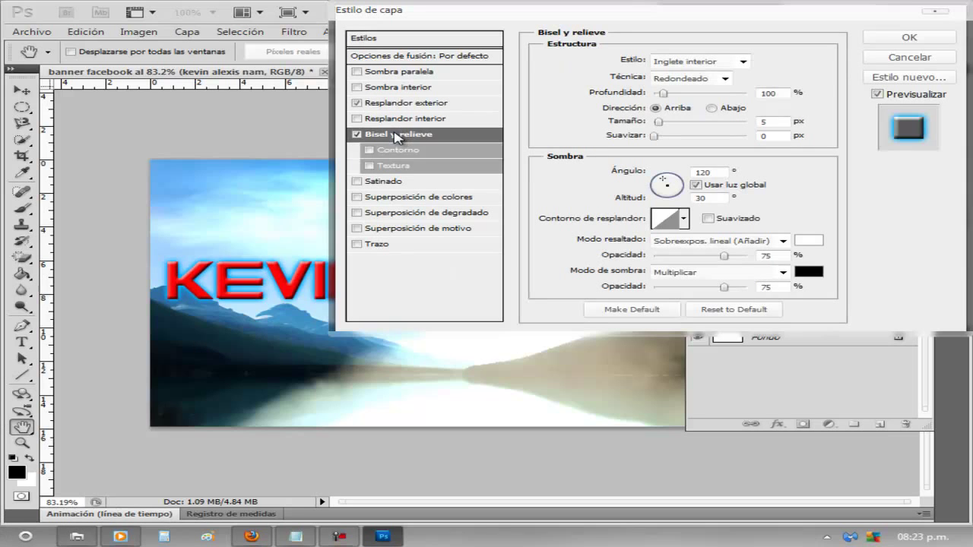
click(691, 78)
click(681, 118)
click(692, 79)
click(680, 90)
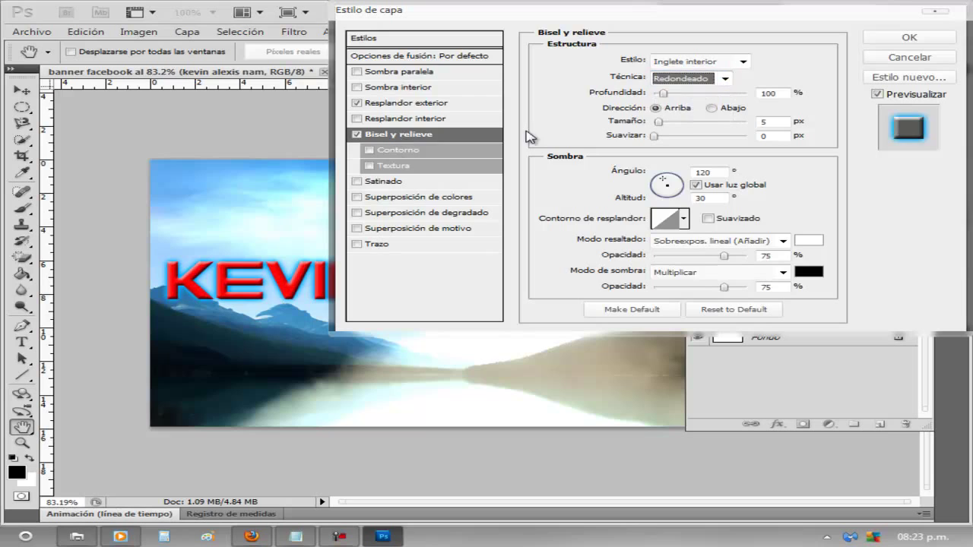
click(399, 151)
drag(690, 85, 818, 90)
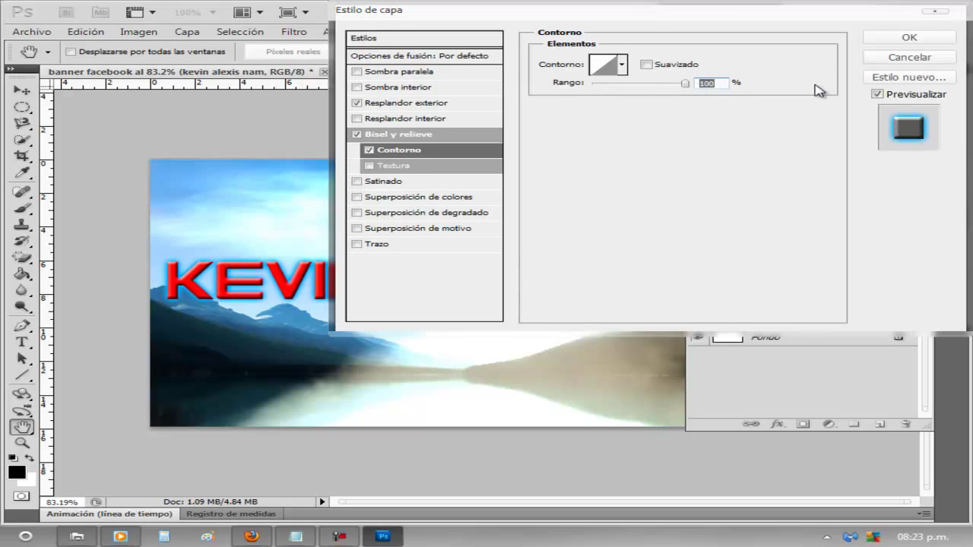
Add a blue Gradient Overlay and apply the layer style
click(451, 214)
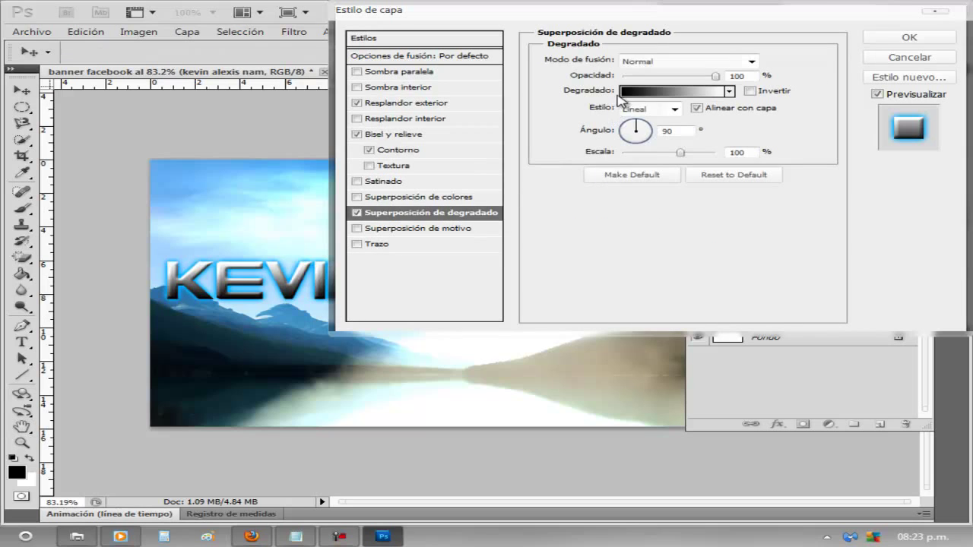
click(672, 92)
click(272, 139)
click(615, 43)
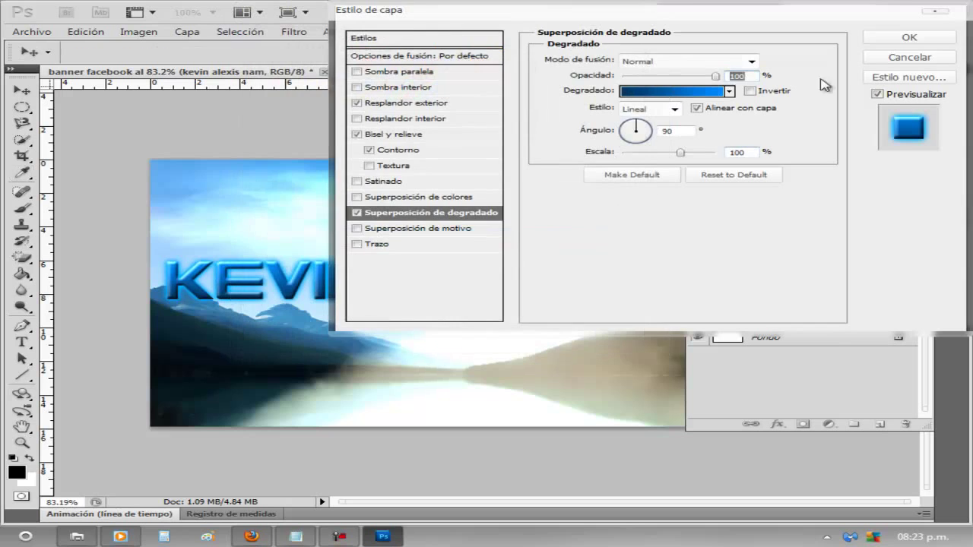
click(909, 38)
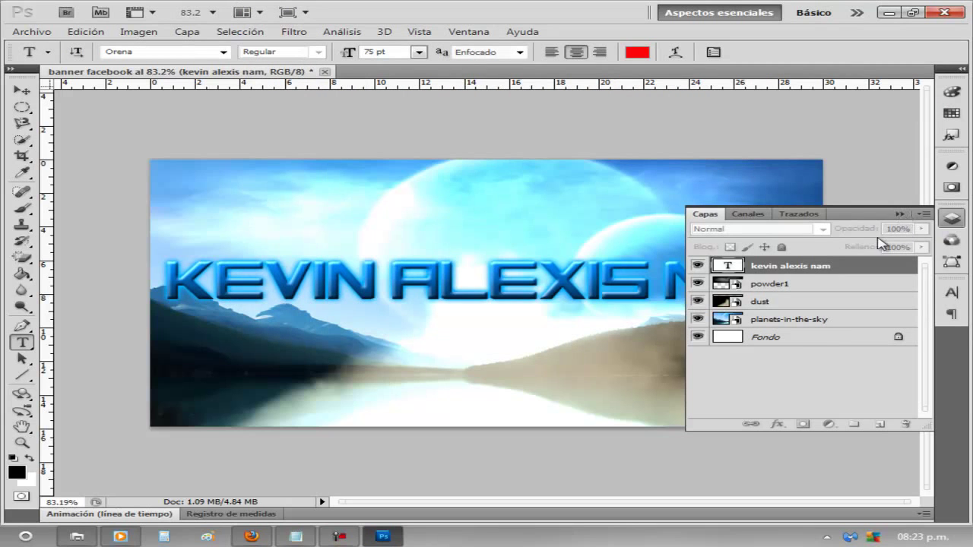
Place flare image 1 from the 'Destellos de luz' folder
key(F7)
click(45, 35)
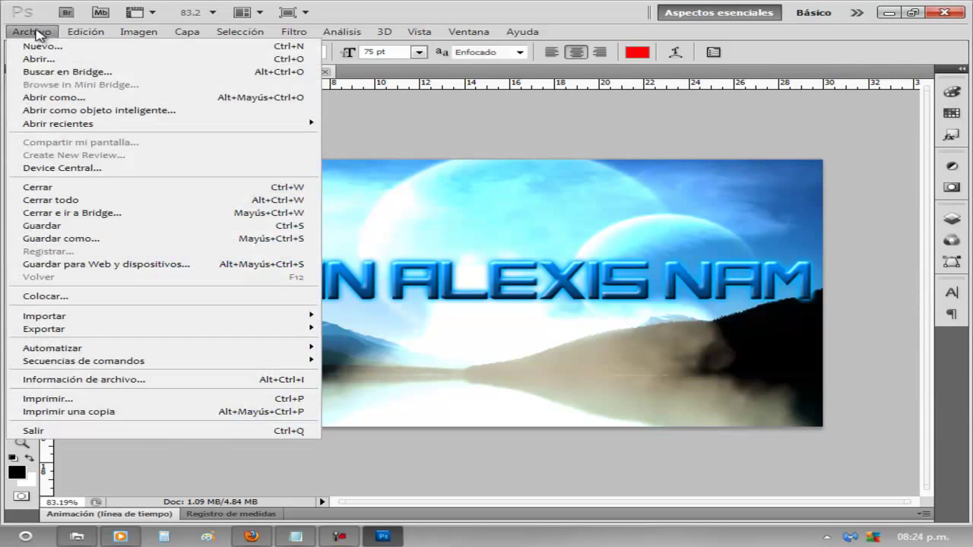
click(46, 296)
click(605, 92)
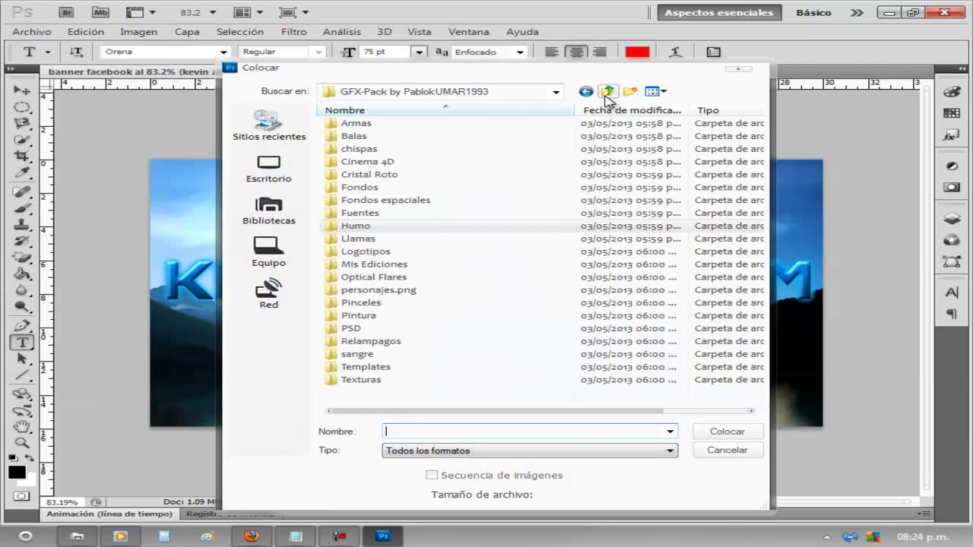
click(606, 92)
double_click(659, 149)
click(342, 177)
double_click(342, 177)
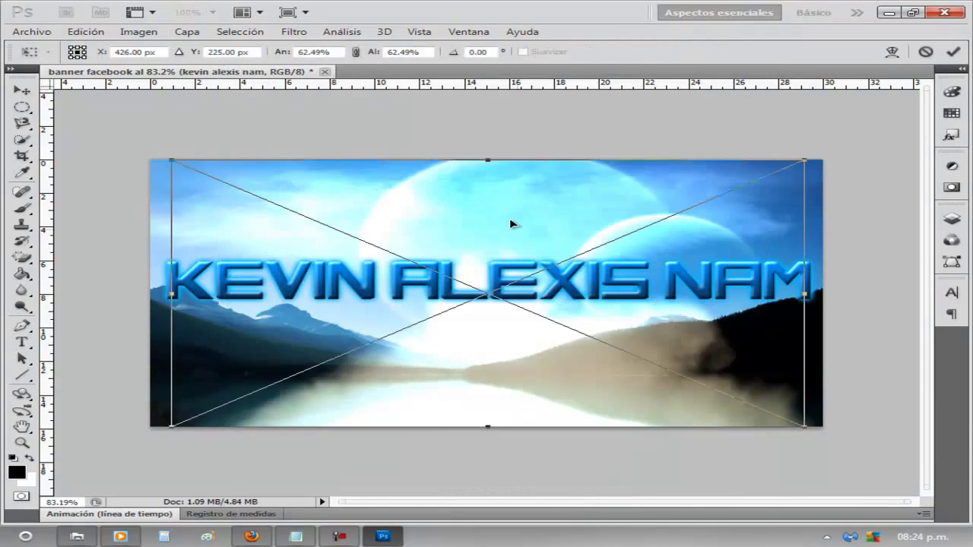
Squash the flare into a thin strip beneath the name and commit it
drag(493, 159, 498, 301)
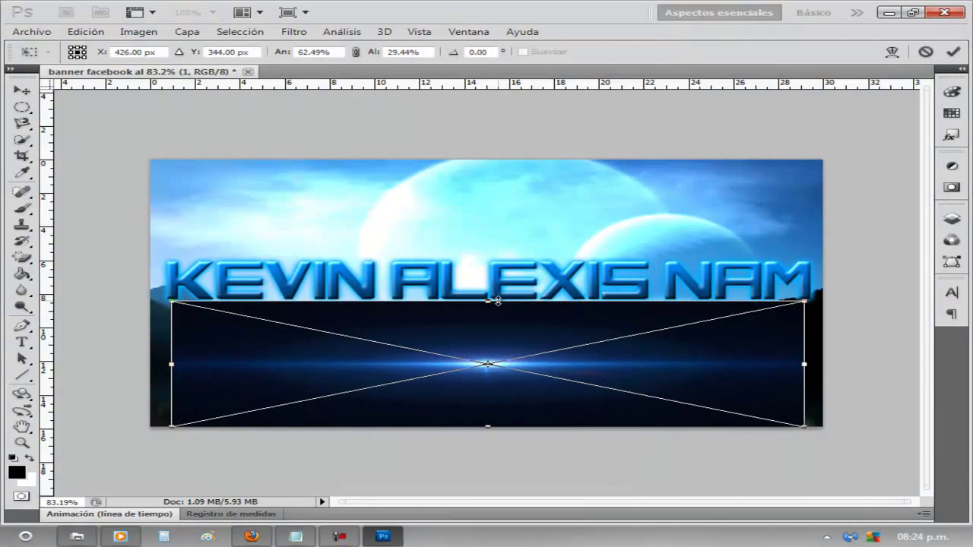
drag(494, 426, 491, 349)
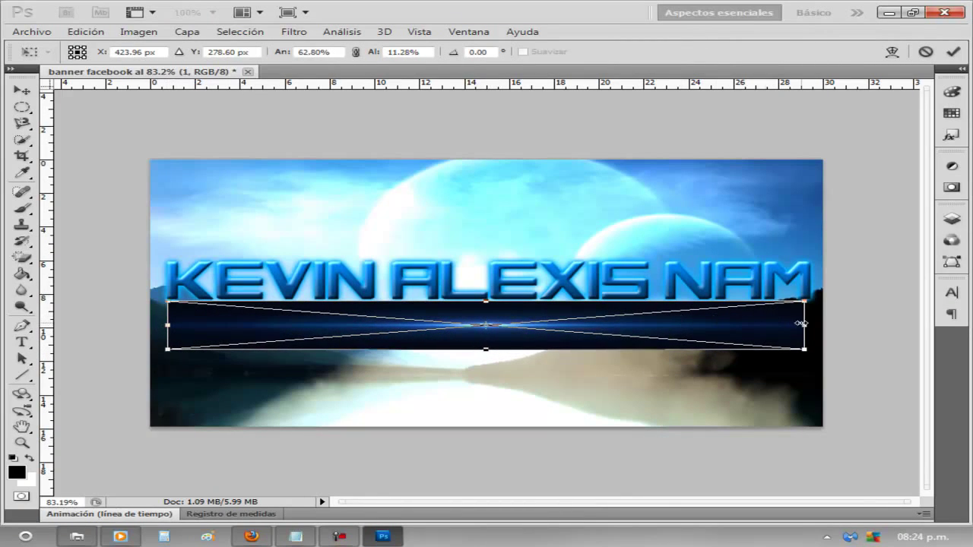
key(Return)
key(t)
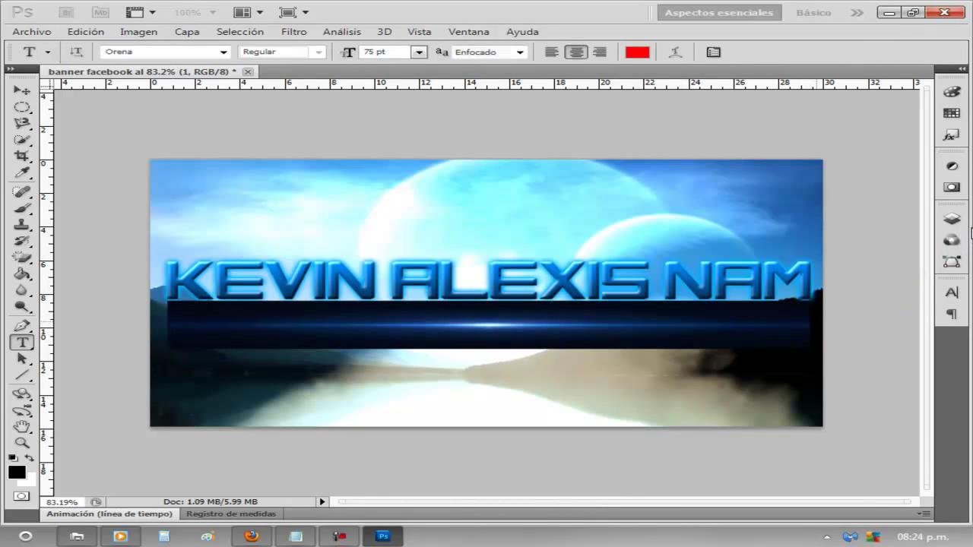
click(951, 218)
Set the flare layer's blend mode to Sobreexpos. lineal (Añadir)
click(806, 229)
click(760, 145)
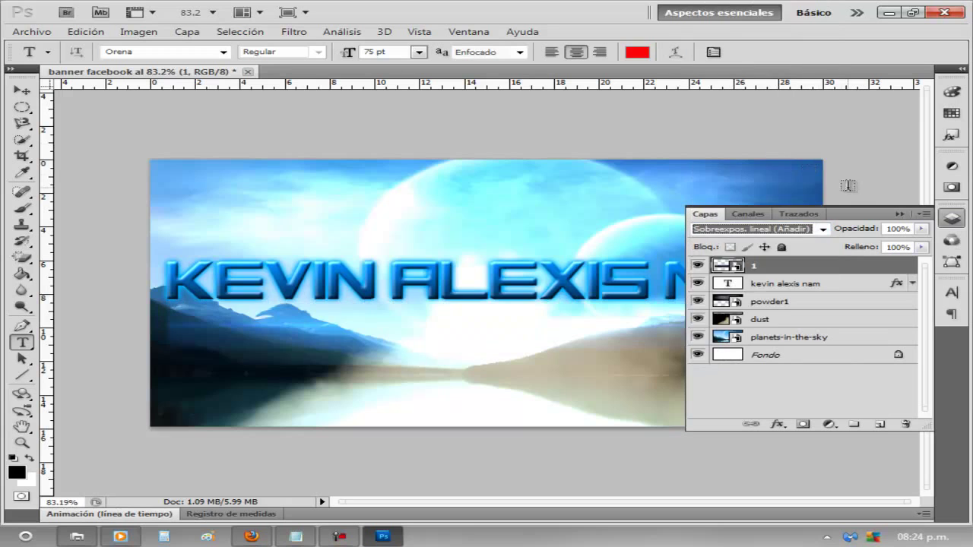
click(812, 231)
click(783, 144)
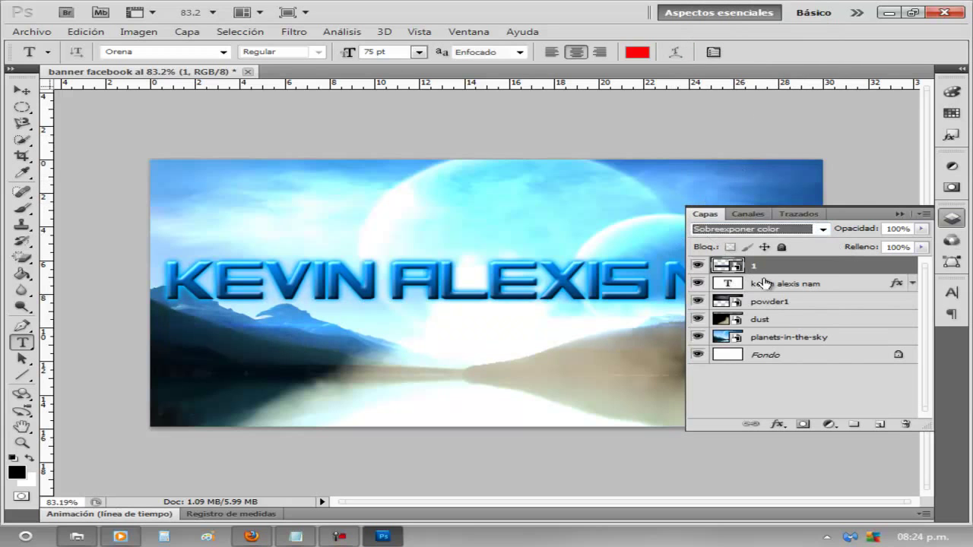
click(791, 232)
click(768, 145)
click(806, 228)
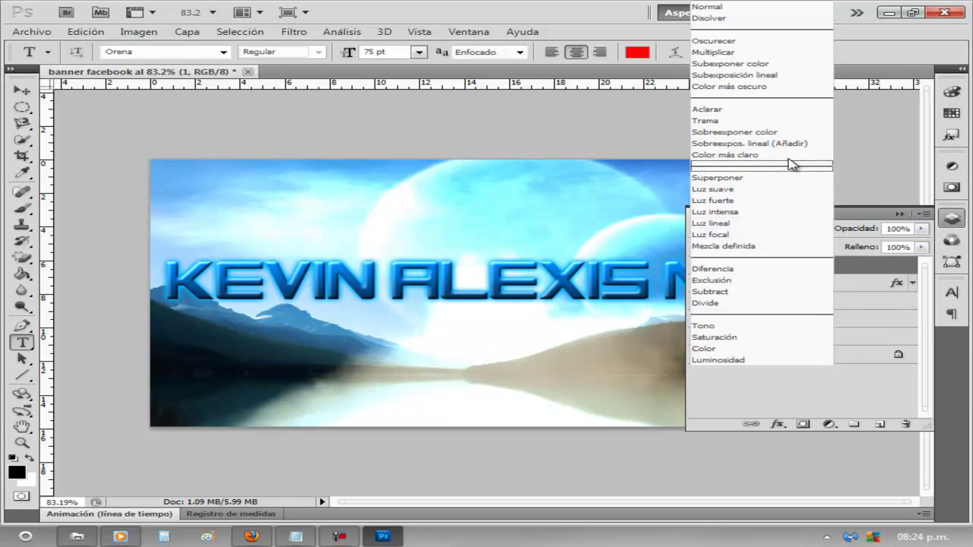
click(760, 144)
click(900, 214)
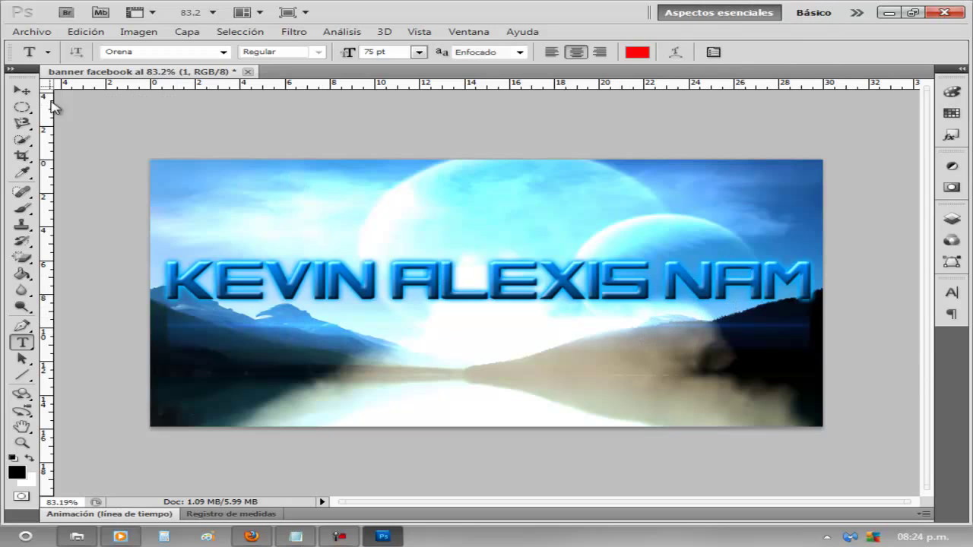
Widen the flare strip across the full banner width
key(v)
drag(168, 325, 83, 324)
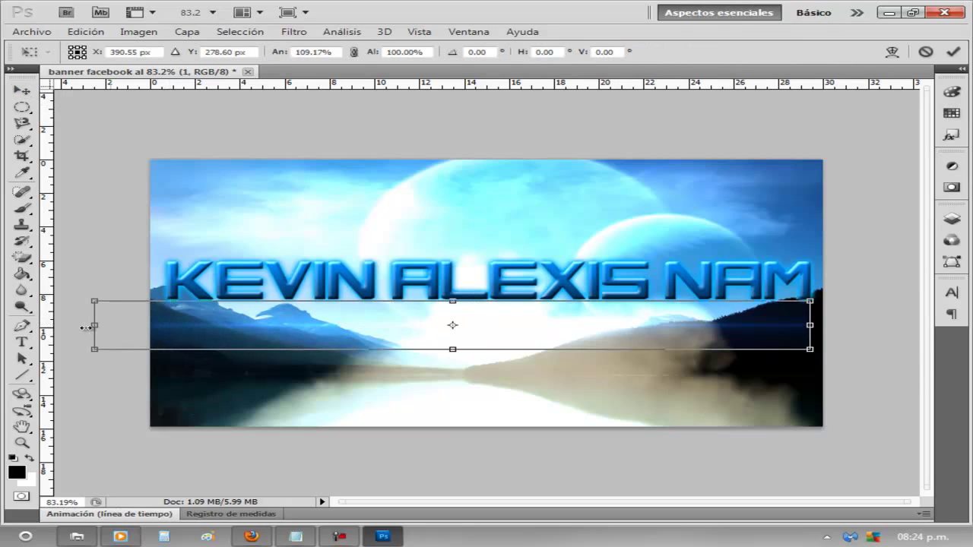
drag(811, 325, 879, 325)
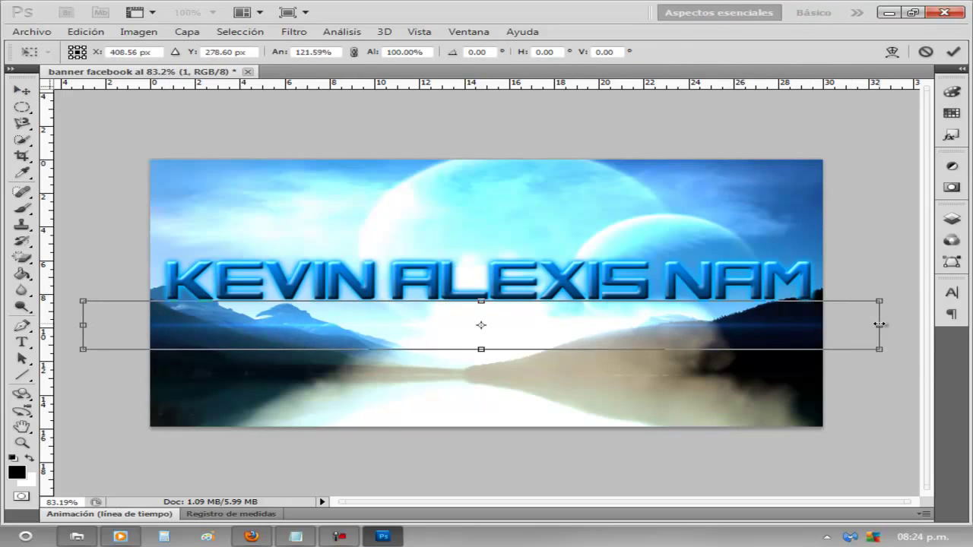
click(953, 222)
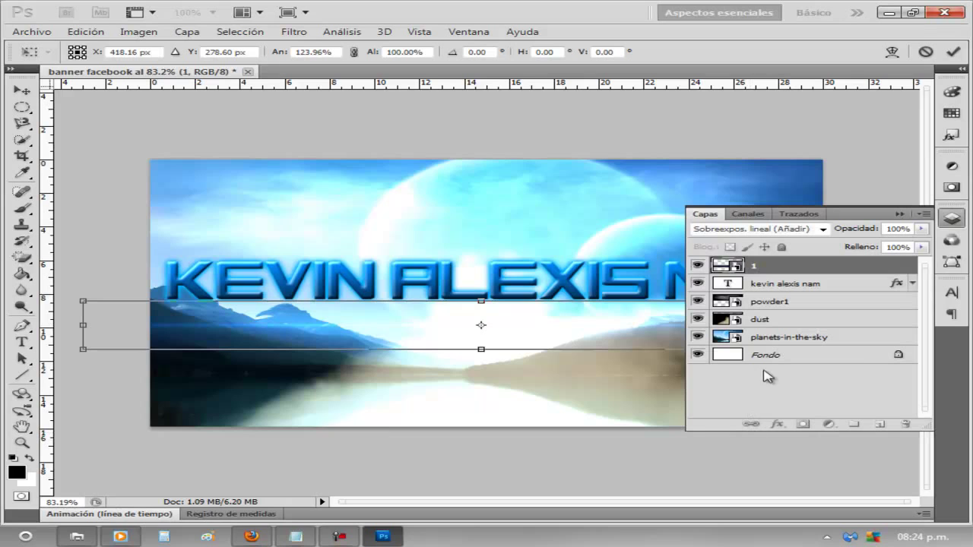
key(Return)
Duplicate the flare layer twice to brighten the strip, undoing an accidental dust duplicate
key(ctrl+j)
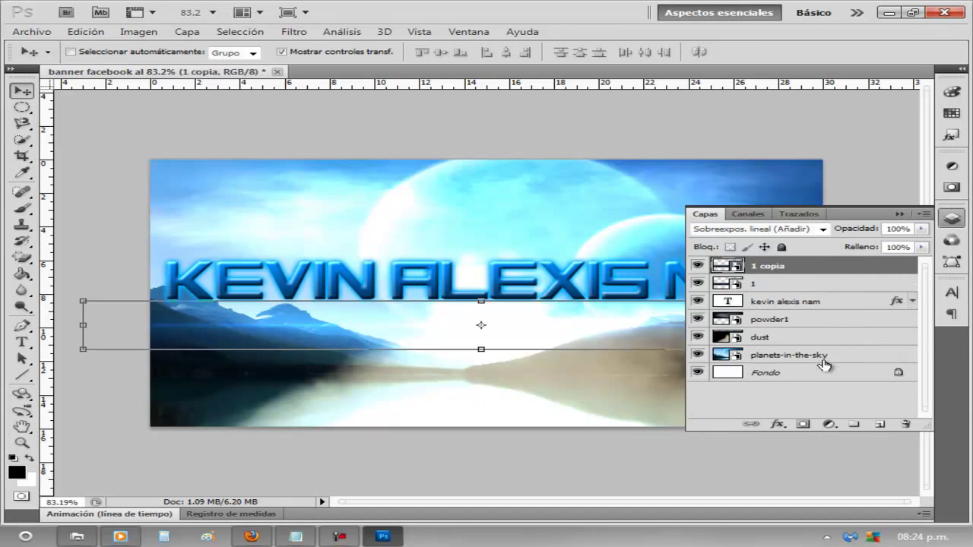
key(ctrl+j)
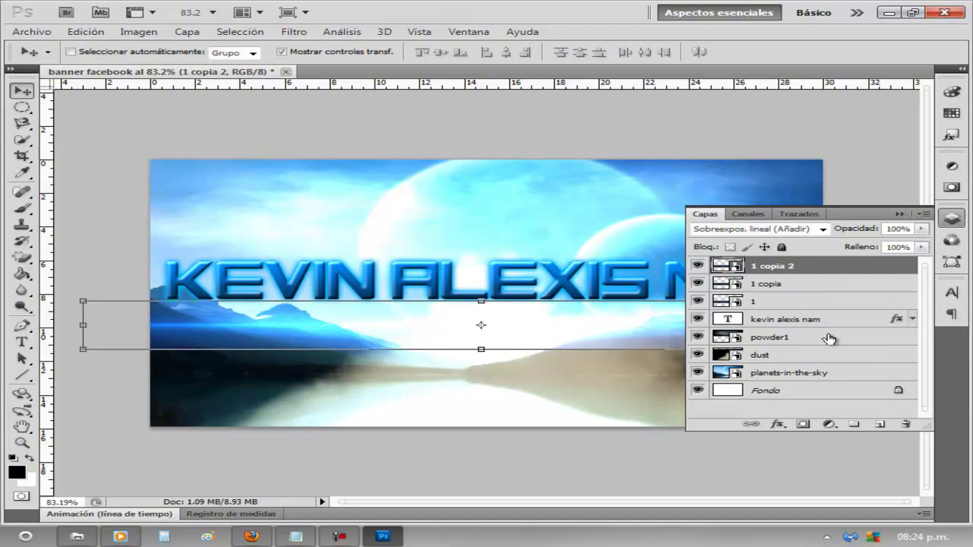
click(821, 360)
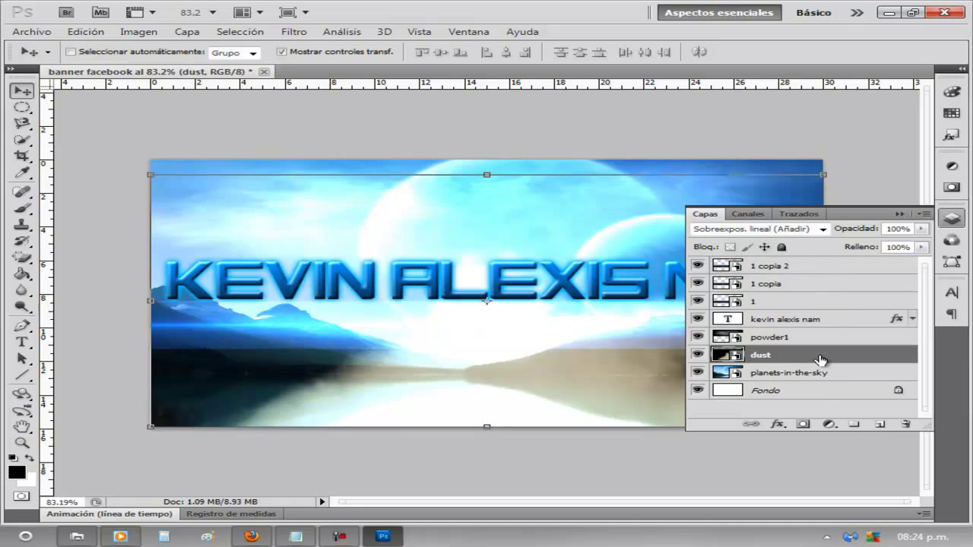
key(ctrl+j)
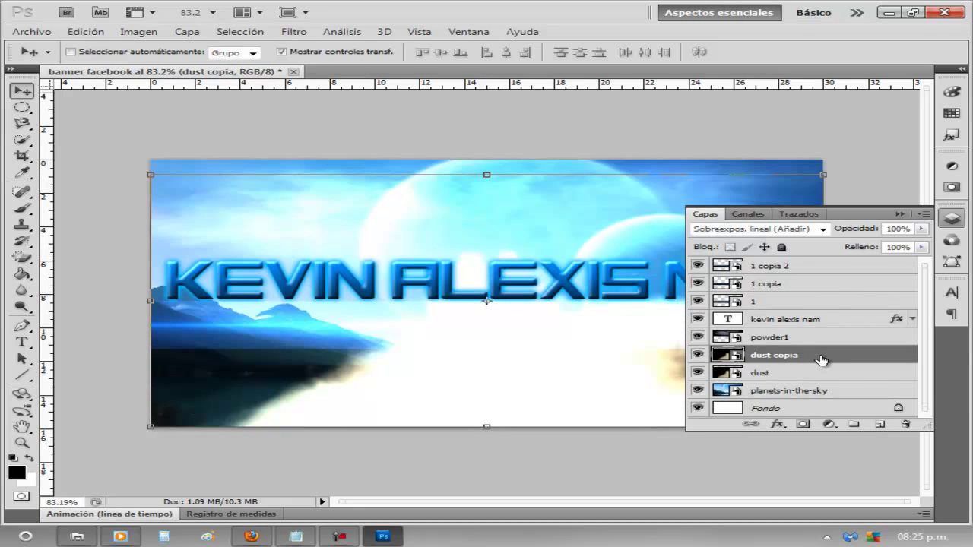
key(ctrl+z)
click(900, 216)
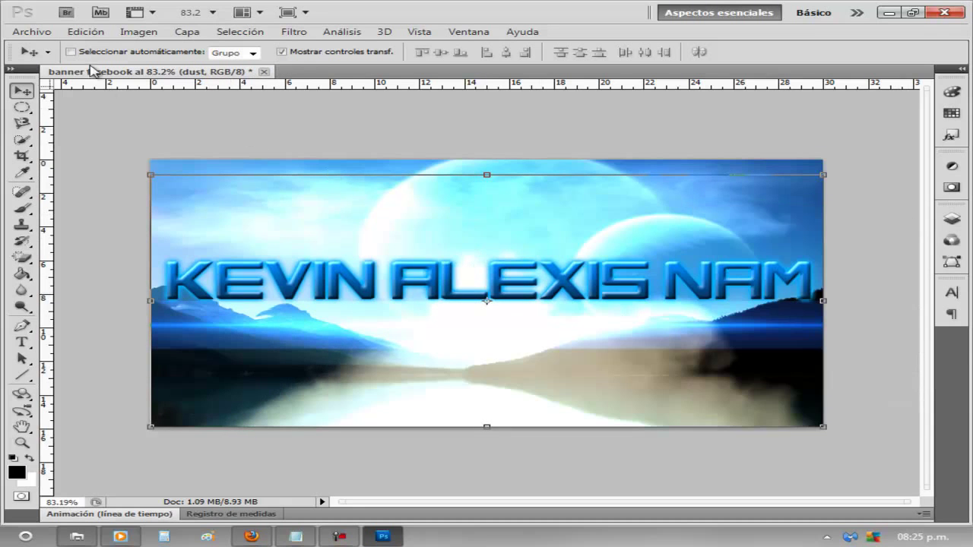
click(31, 31)
click(206, 265)
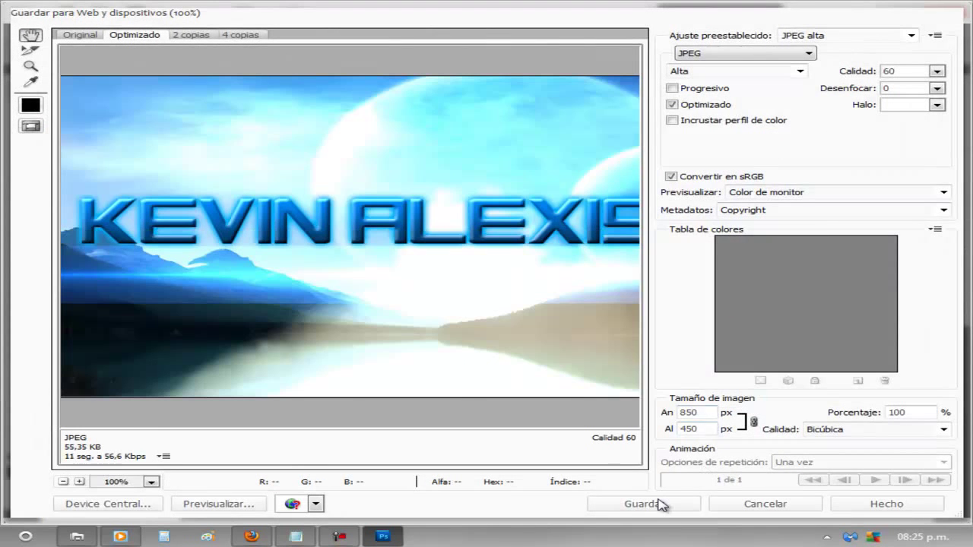
Save the banner as JPEG 'banner-facebook' and close the document
click(660, 504)
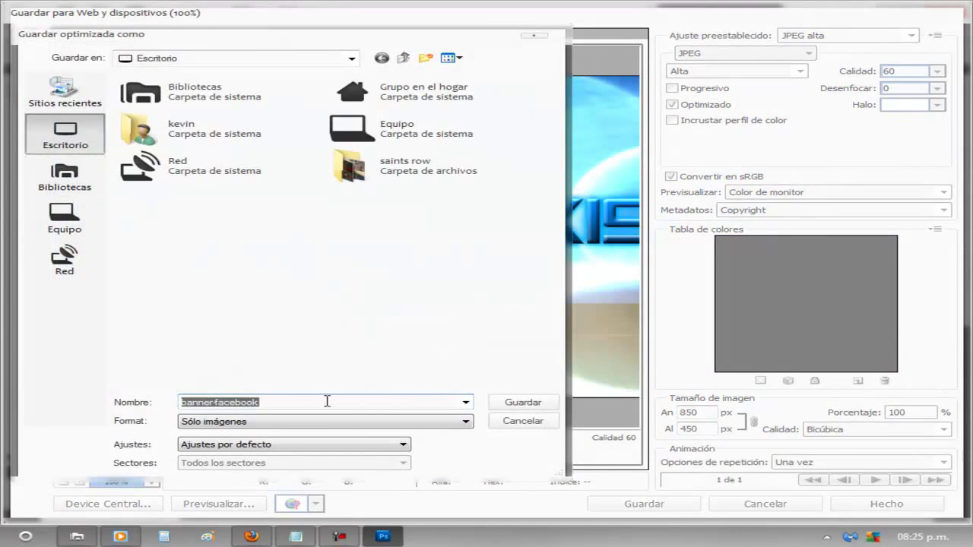
key(Return)
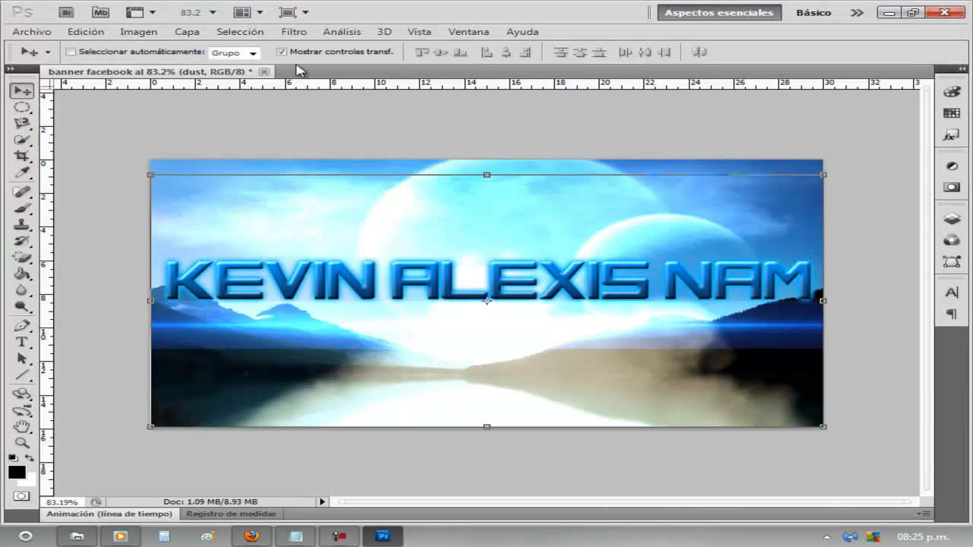
click(268, 73)
click(486, 215)
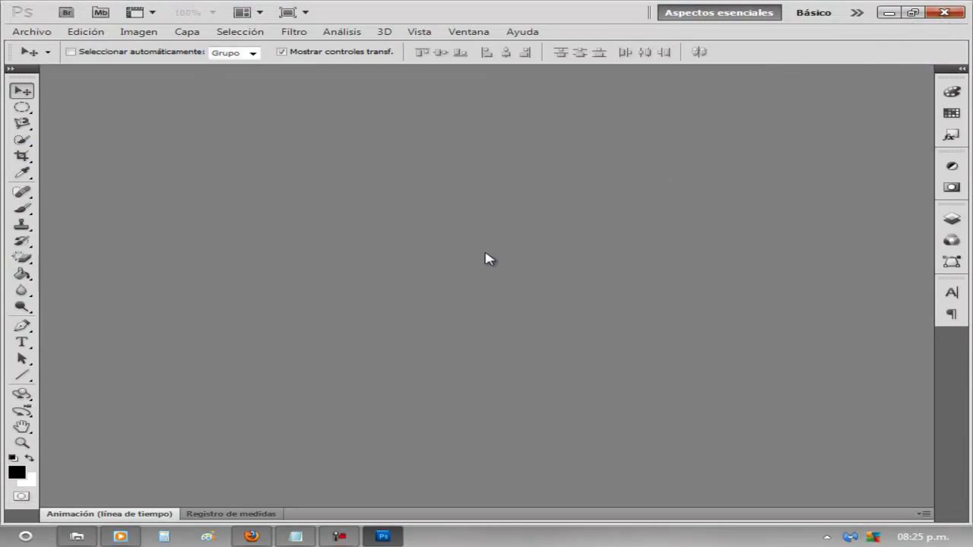
Quit Photoshop and play the saved banner-facebook JPEG as a slideshow in Windows Photo Gallery
key(ctrl+q)
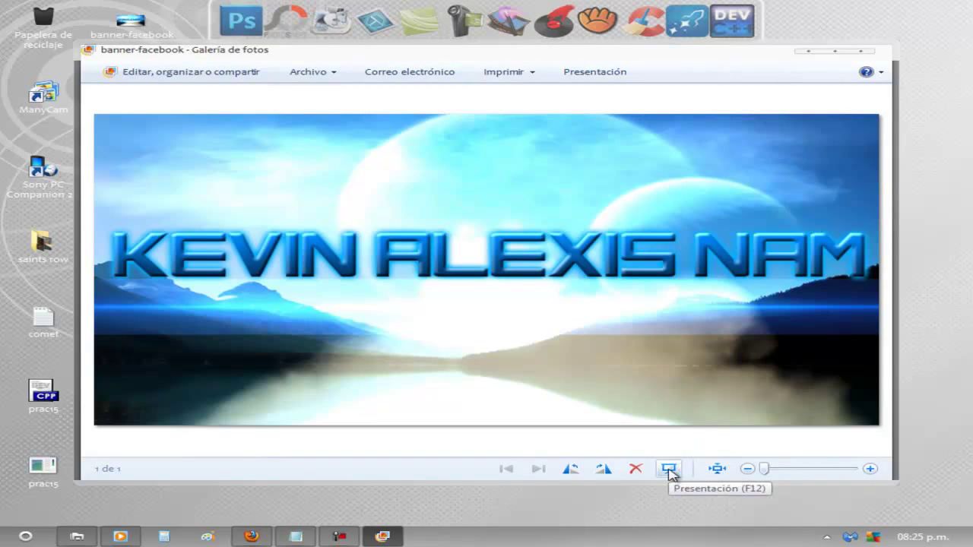
key(F12)
key(Escape)
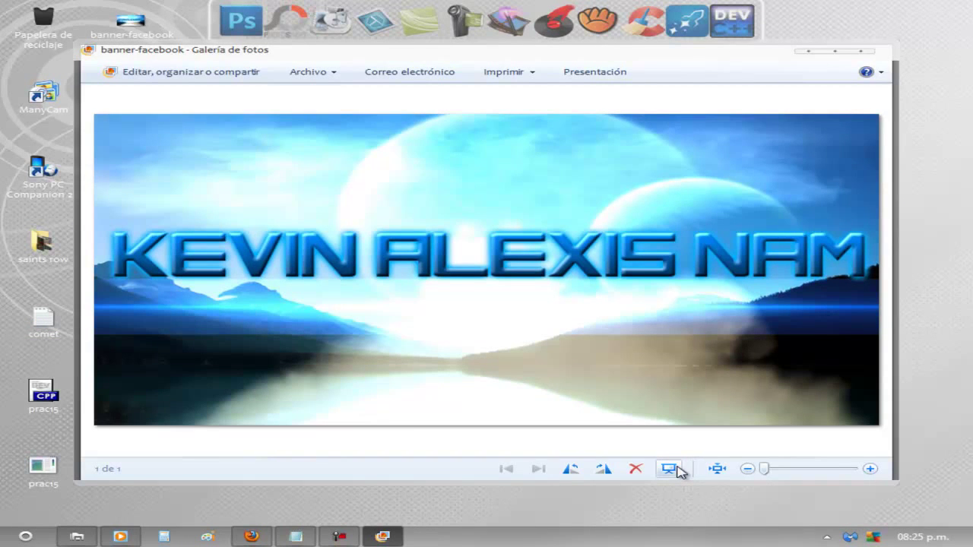
click(669, 469)
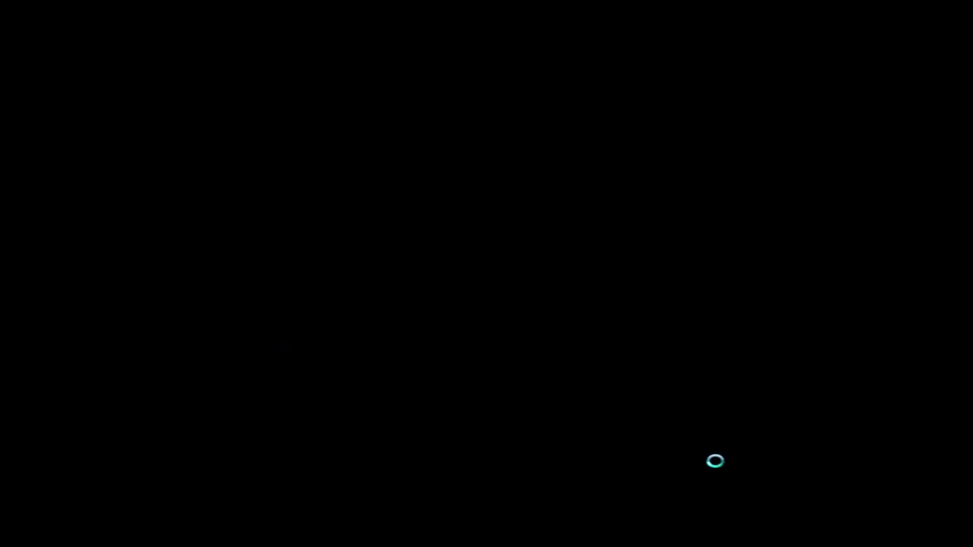